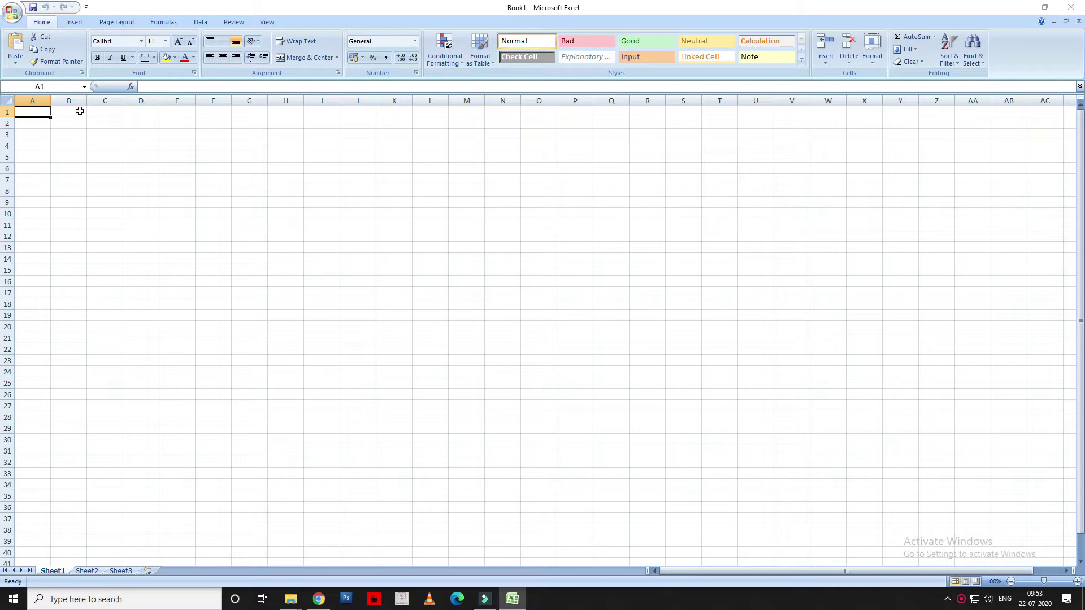
{"action": "left_click_drag", "start_coordinate": [62, 100], "coordinate": [440, 101]}
{"action": "left_click", "coordinate": [535, 135]}
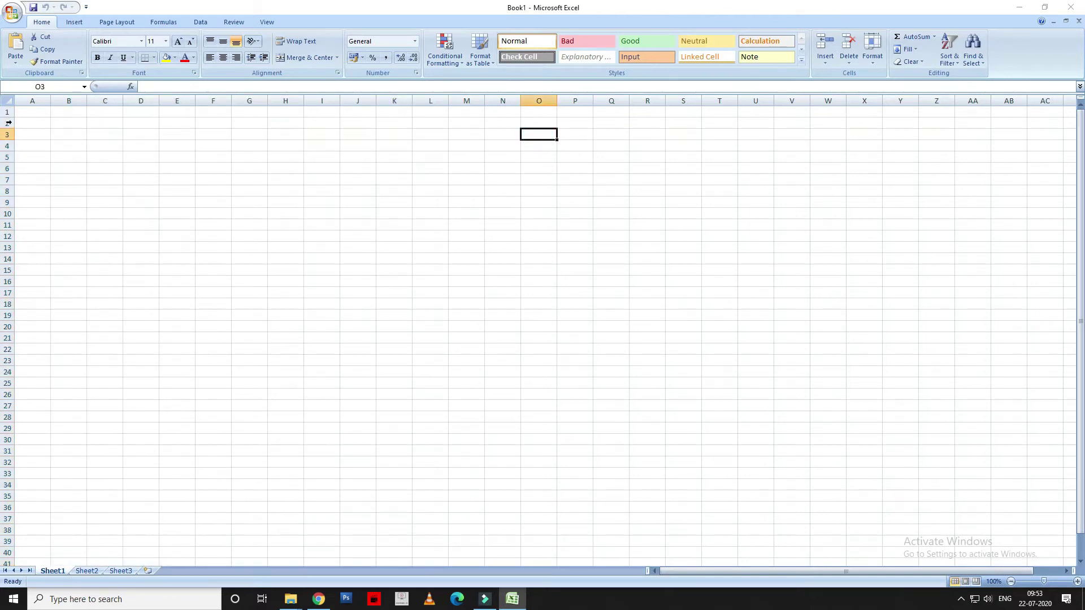
{"action": "left_click_drag", "start_coordinate": [9, 111], "coordinate": [12, 389]}
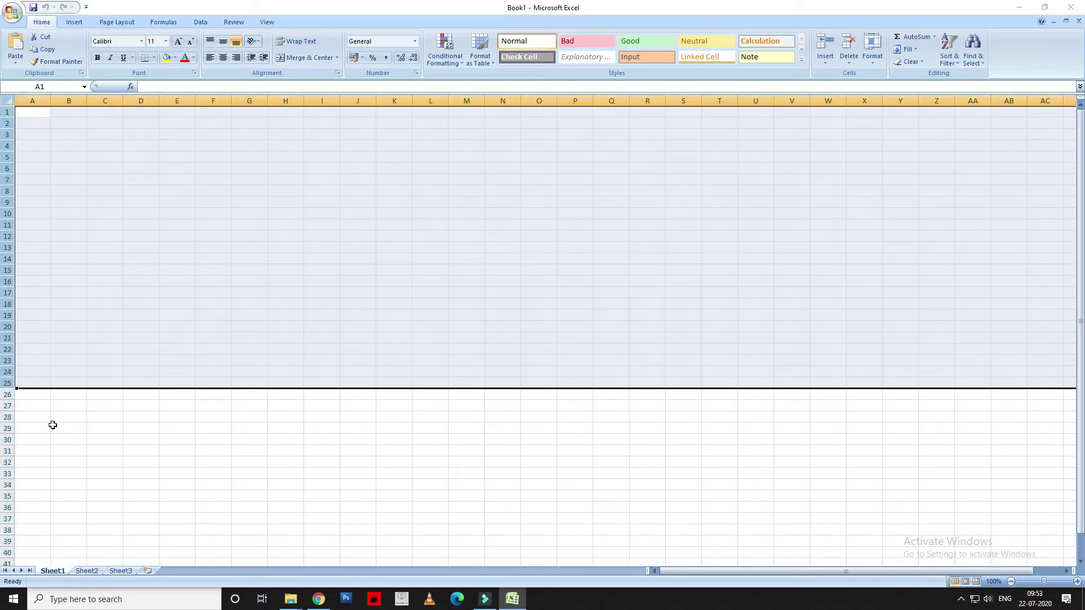
{"action": "left_click", "coordinate": [69, 417]}
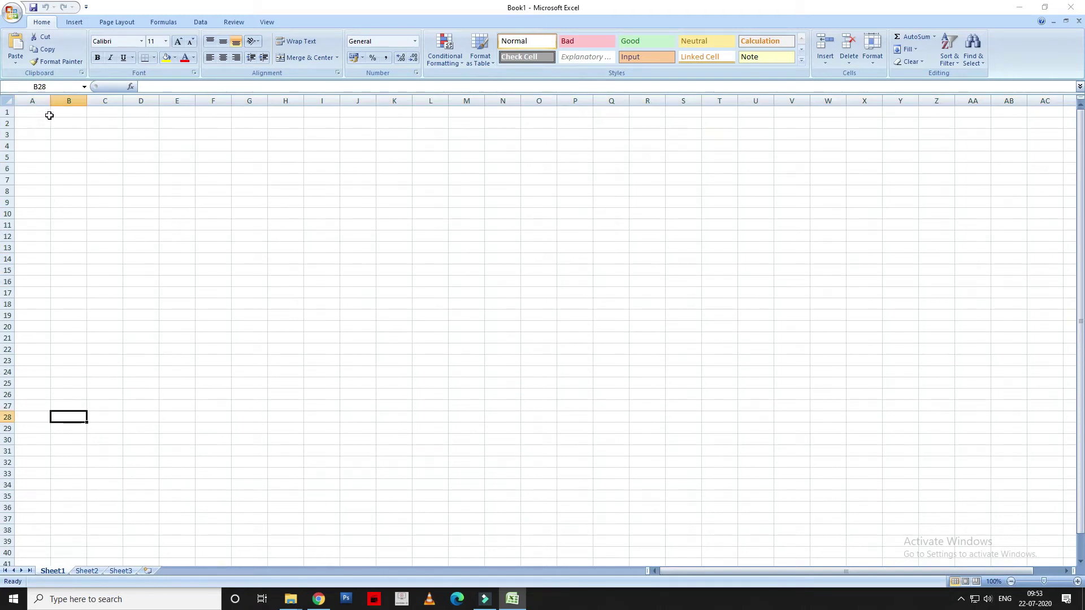
{"action": "left_click", "coordinate": [143, 224]}
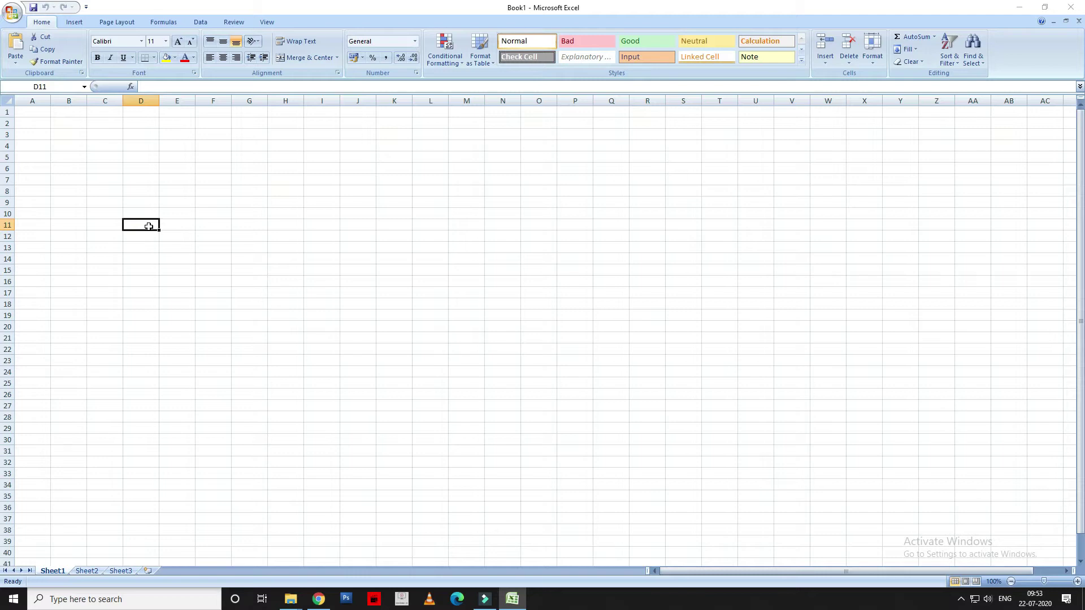
Enter the number 4646 in cell E4.
{"action": "left_click", "coordinate": [21, 87]}
{"action": "left_click", "coordinate": [188, 146]}
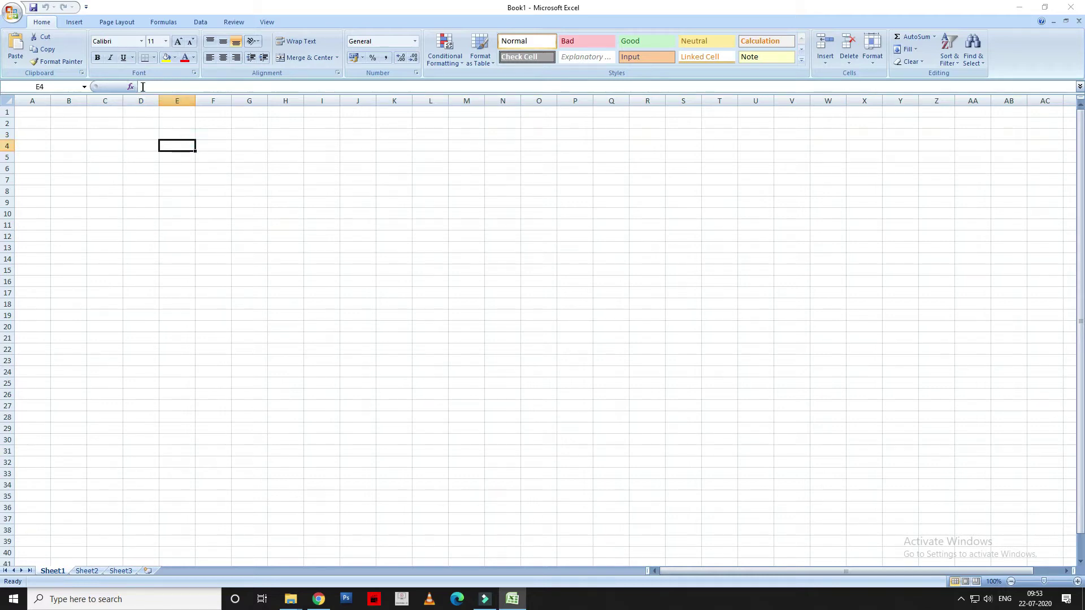
{"action": "left_click", "coordinate": [163, 88]}
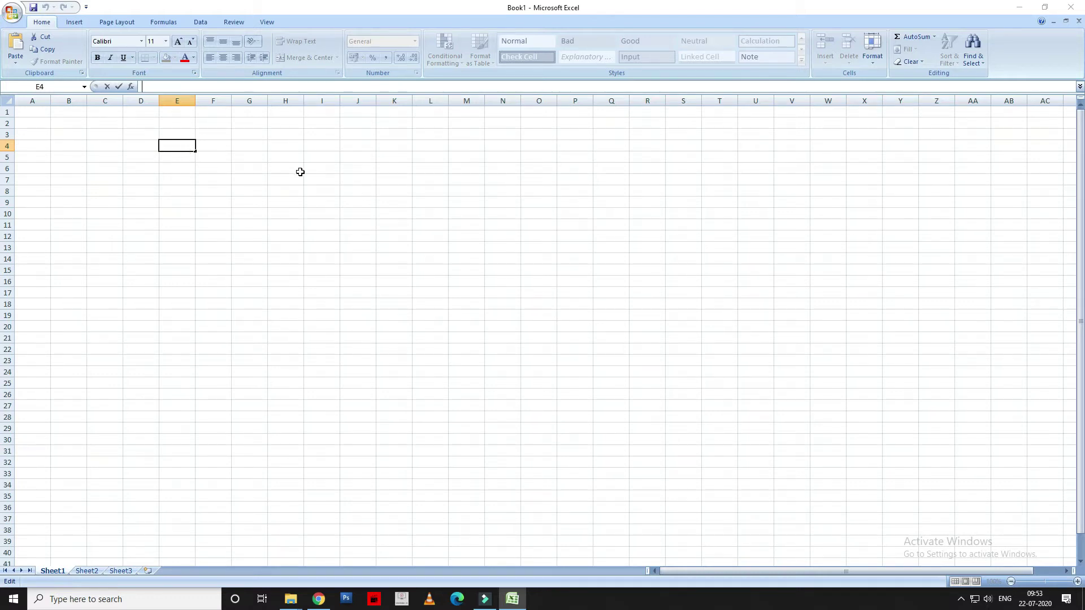
{"action": "type", "text": "4646"}
{"action": "left_click", "coordinate": [327, 162]}
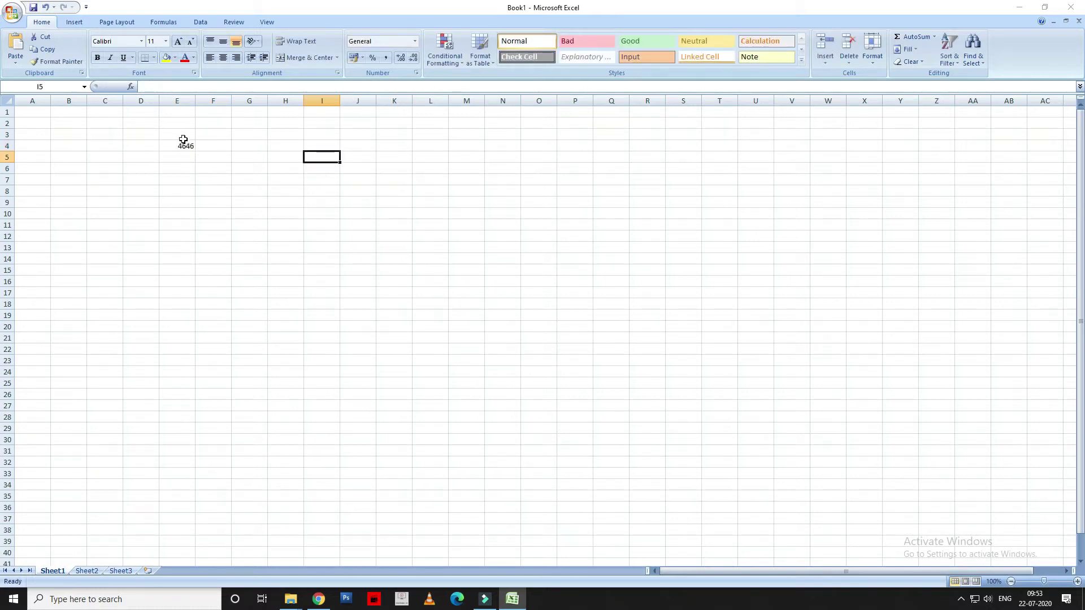
{"action": "left_click", "coordinate": [180, 144]}
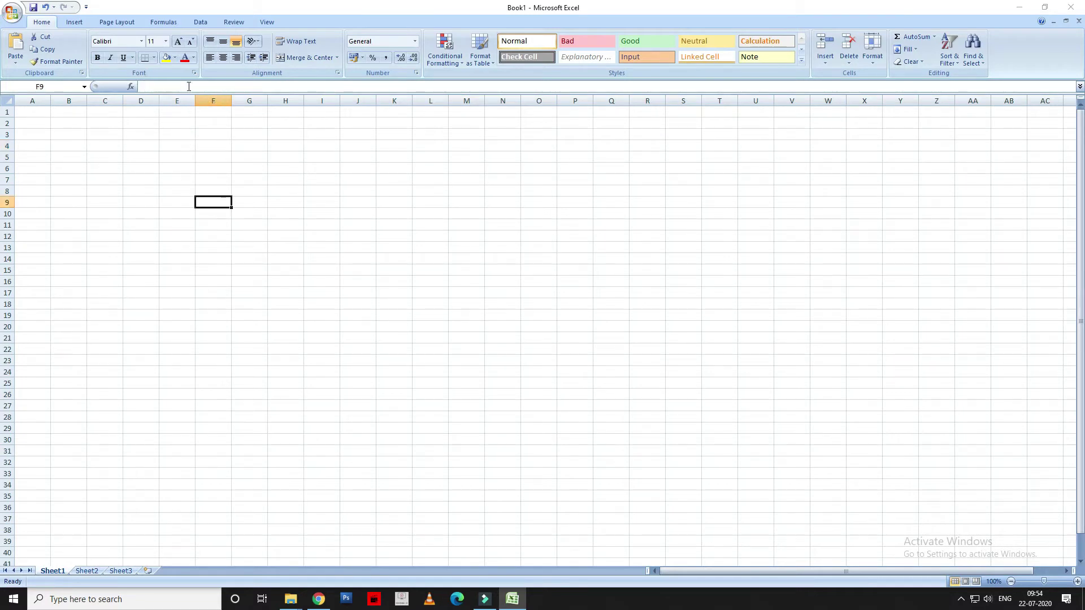
{"action": "left_click", "coordinate": [188, 87]}
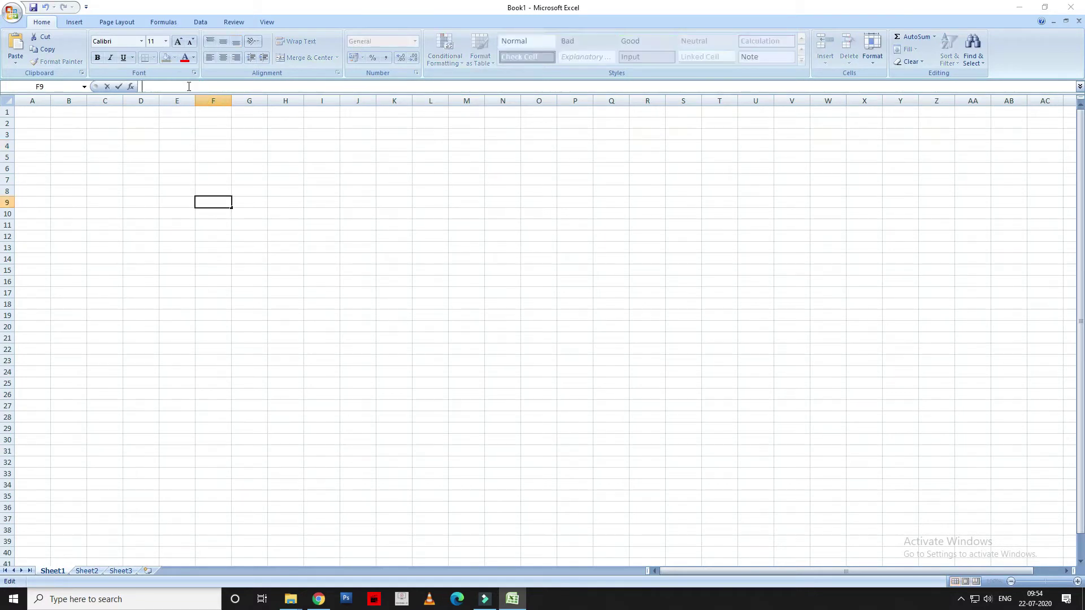
{"action": "left_click", "coordinate": [213, 177]}
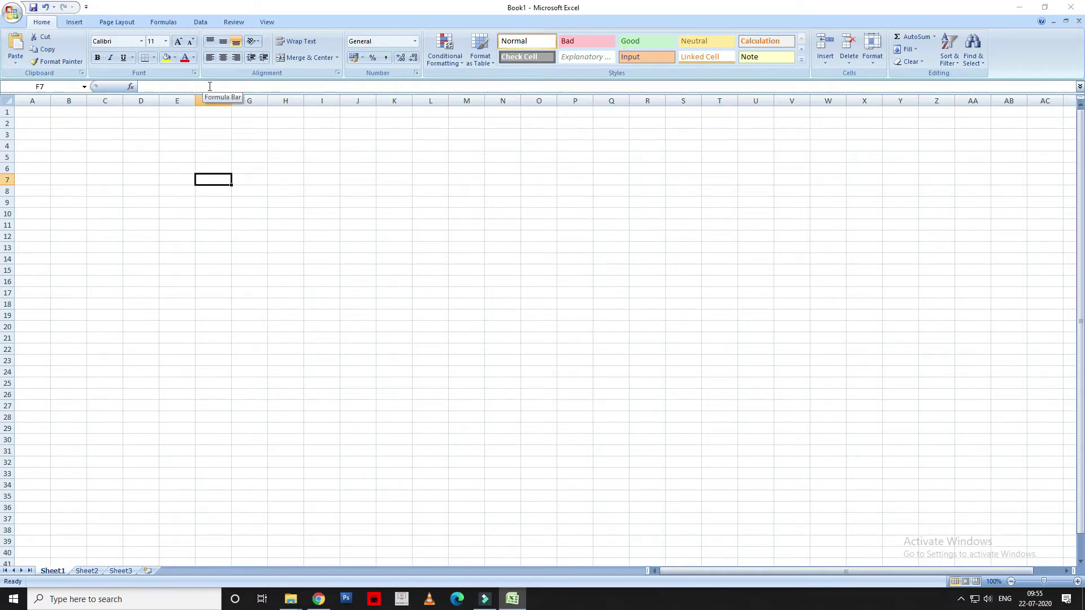
Enter 464 in cell B2 and 646 in cell B3.
{"action": "left_click", "coordinate": [75, 124]}
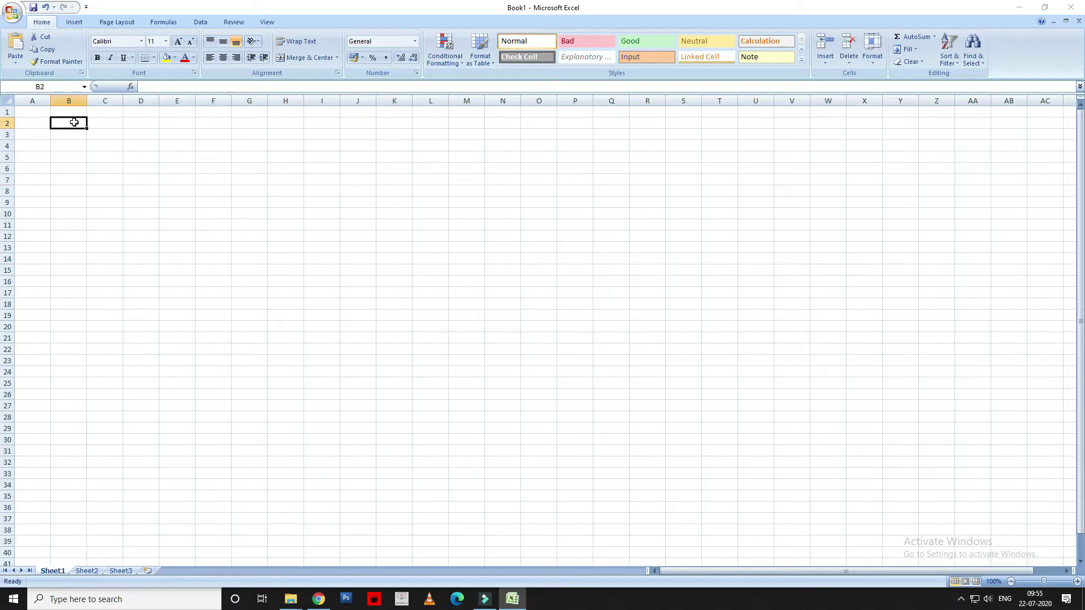
{"action": "type", "text": "464"}
{"action": "key", "text": "Return"}
{"action": "type", "text": "646"}
{"action": "key", "text": "Return"}
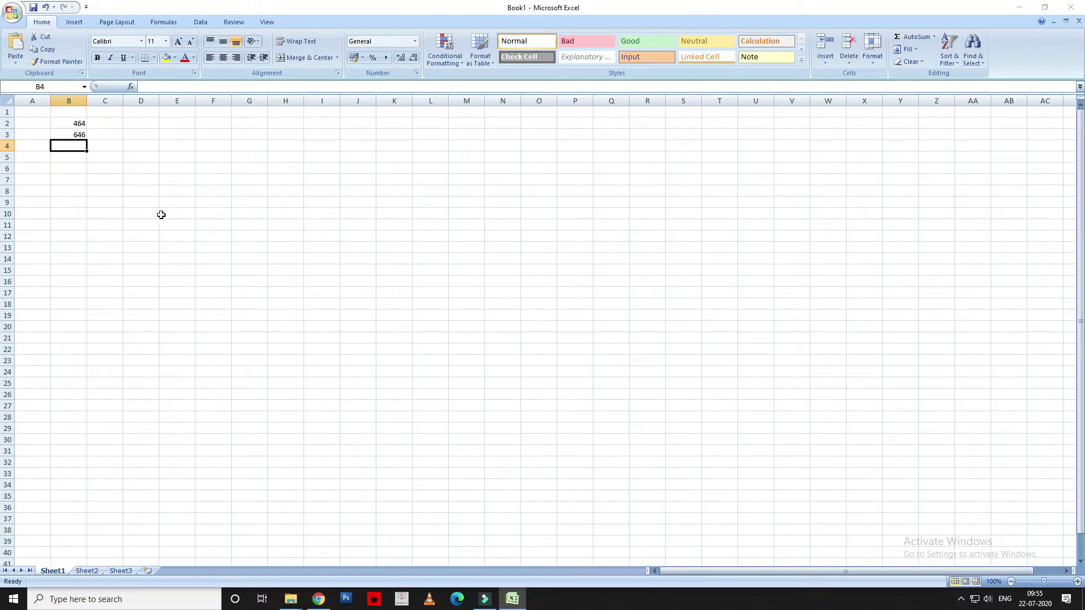
Add the two numbers in cell B4 with the formula =B2+B3.
{"action": "type", "text": "="}
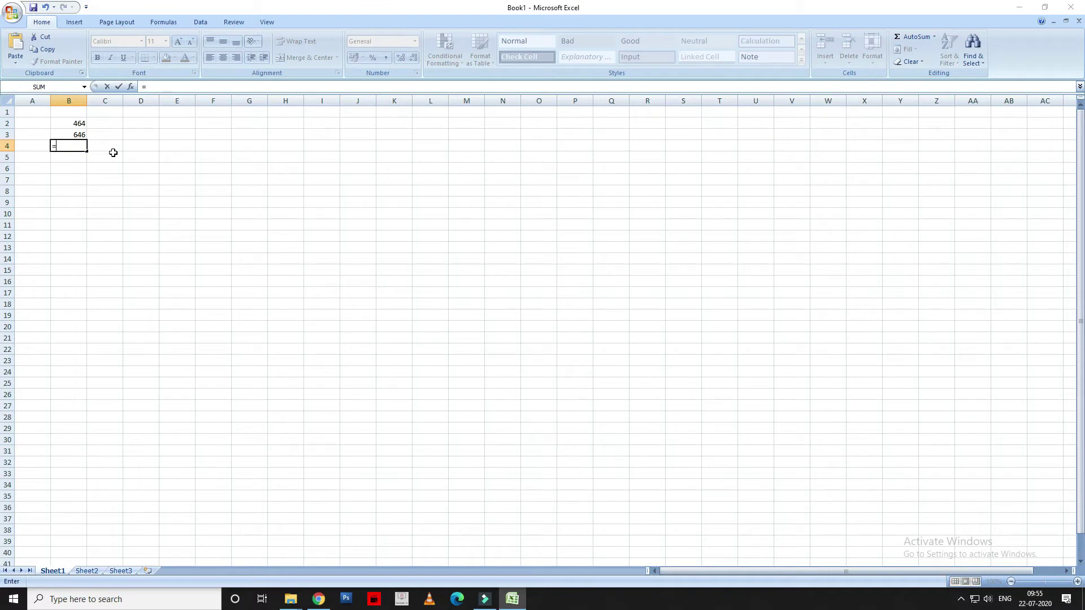
{"action": "left_click", "coordinate": [79, 124]}
{"action": "type", "text": "+"}
{"action": "left_click", "coordinate": [79, 134]}
{"action": "key", "text": "Return"}
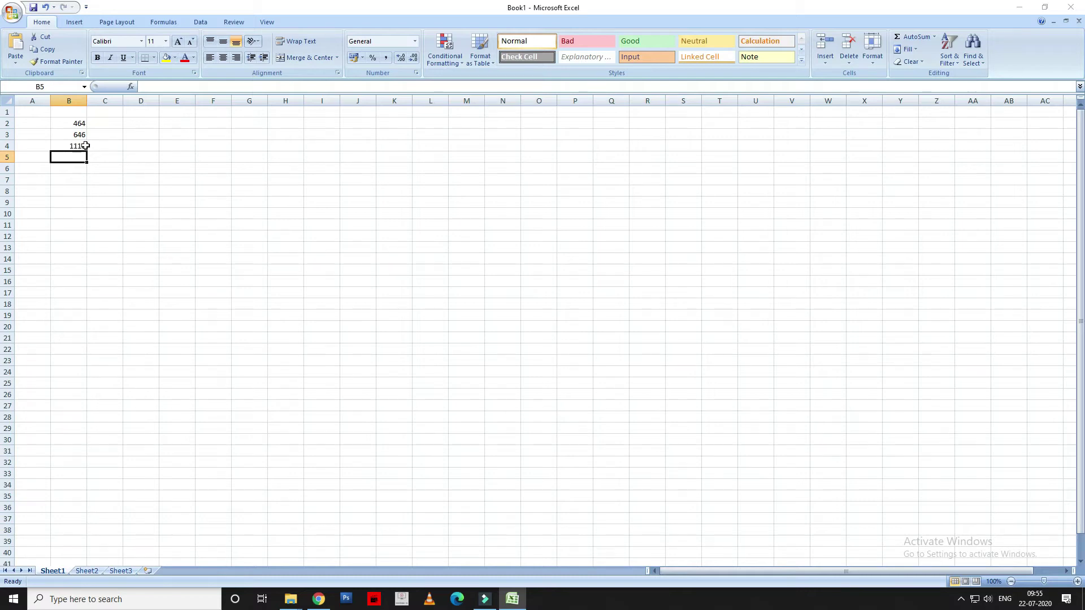
Examine the formula behind the result in cell B4.
{"action": "left_click", "coordinate": [78, 145]}
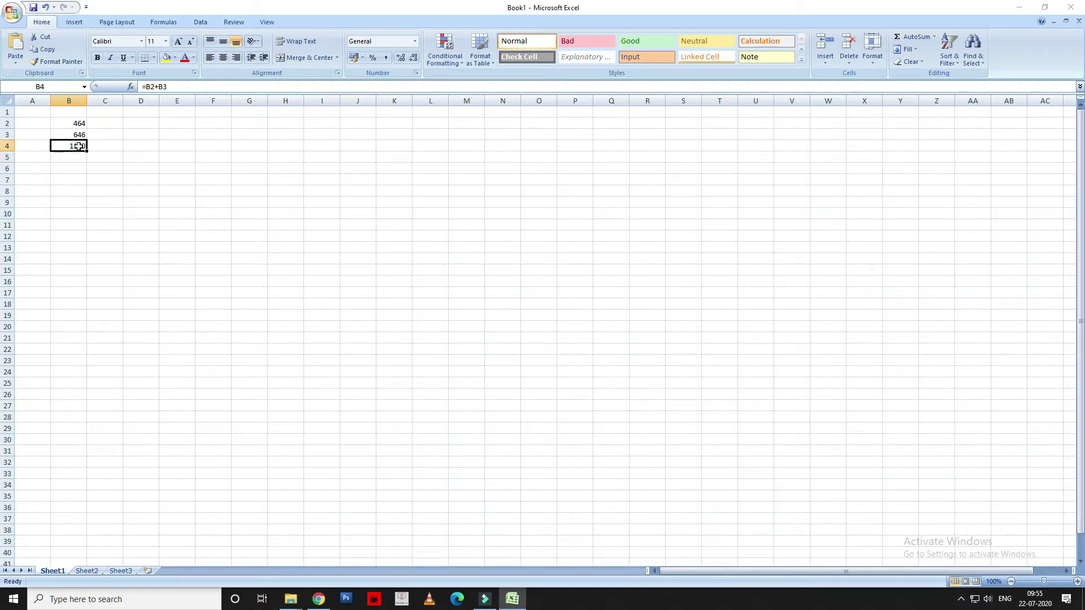
{"action": "left_click", "coordinate": [174, 85]}
{"action": "left_click_drag", "start_coordinate": [174, 86], "coordinate": [141, 89]}
{"action": "left_click", "coordinate": [198, 90]}
{"action": "left_click", "coordinate": [287, 189]}
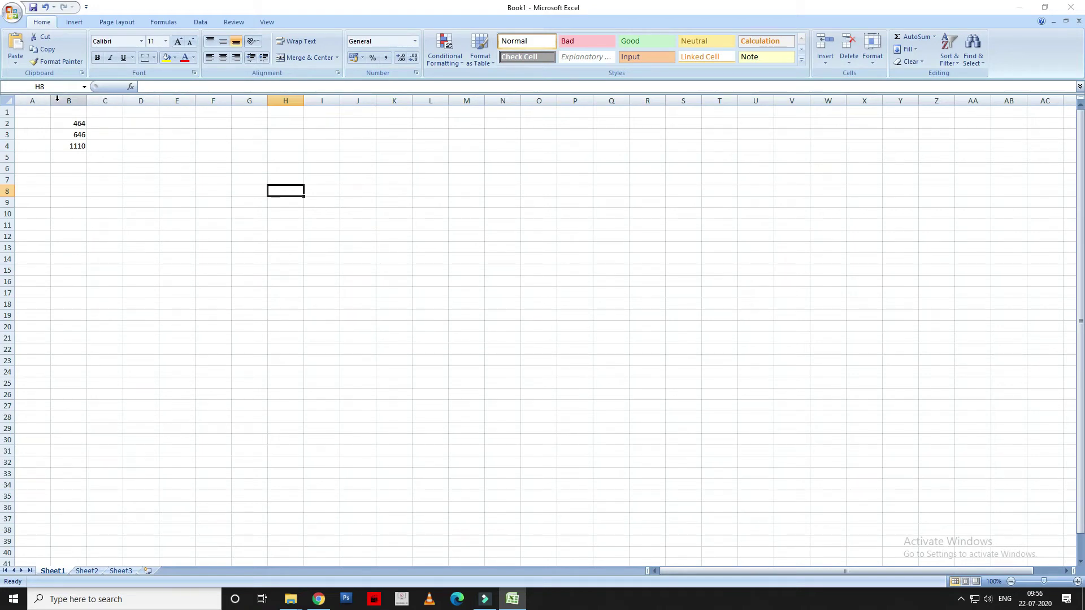
Widen column B slightly.
{"action": "mouse_move", "coordinate": [50, 100]}
{"action": "left_mouse_down"}
{"action": "mouse_move", "coordinate": [87, 100]}
{"action": "mouse_move", "coordinate": [51, 102]}
{"action": "left_mouse_up"}
{"action": "mouse_move", "coordinate": [87, 105]}
{"action": "left_mouse_down"}
{"action": "mouse_move", "coordinate": [107, 102]}
{"action": "mouse_move", "coordinate": [89, 102]}
{"action": "left_mouse_up"}
{"action": "mouse_move", "coordinate": [10, 118]}
{"action": "left_mouse_down"}
{"action": "mouse_move", "coordinate": [9, 133]}
{"action": "mouse_move", "coordinate": [10, 118]}
{"action": "left_mouse_up"}
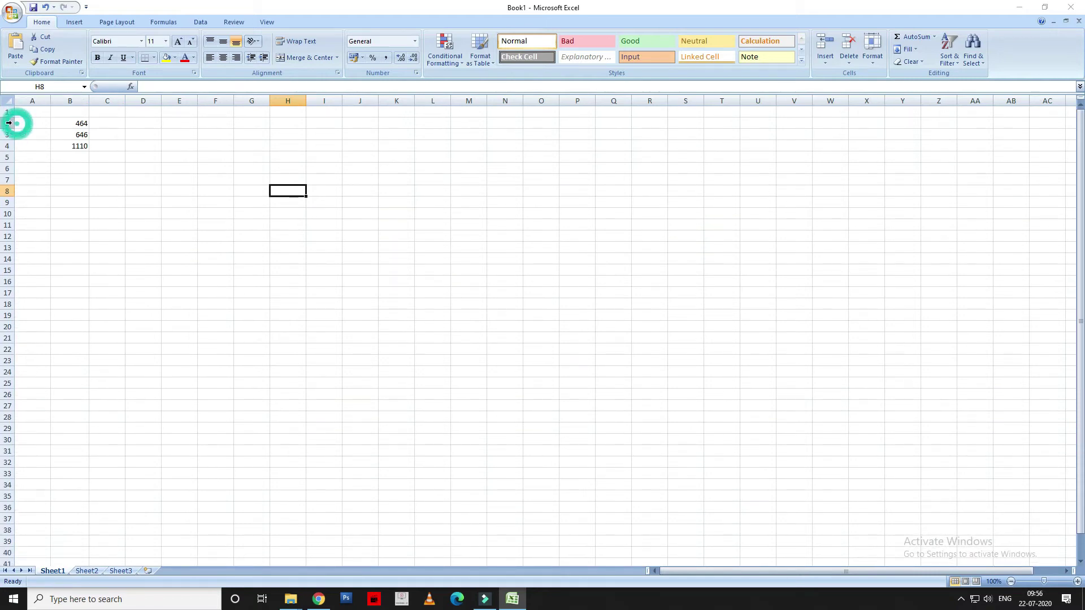
{"action": "left_click", "coordinate": [482, 204]}
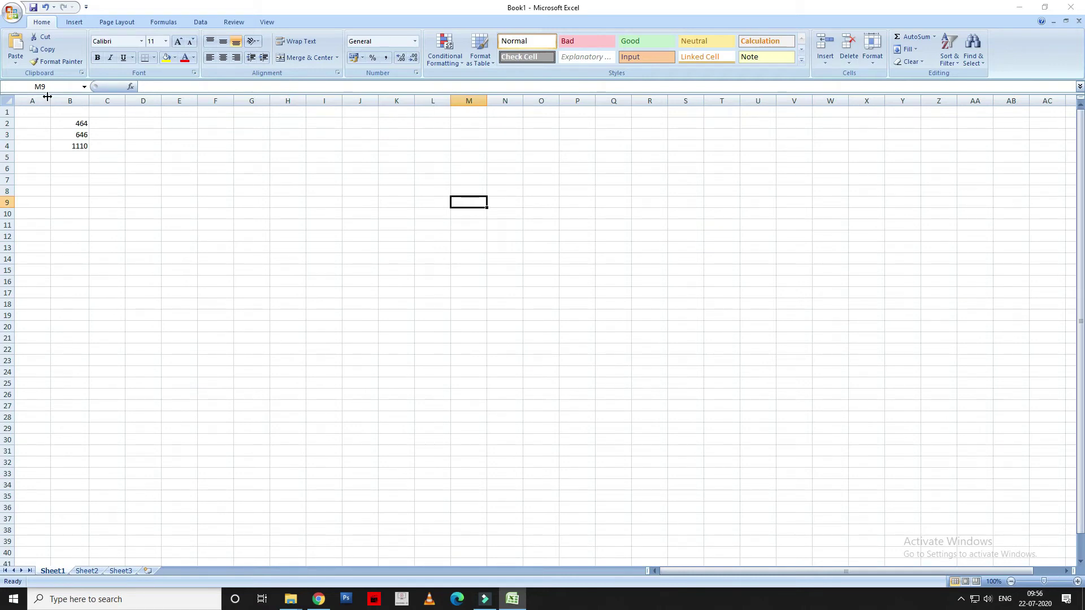
Widen columns A through R together to several times their width.
{"action": "left_click_drag", "start_coordinate": [35, 101], "coordinate": [649, 101]}
{"action": "left_click_drag", "start_coordinate": [50, 101], "coordinate": [213, 108]}
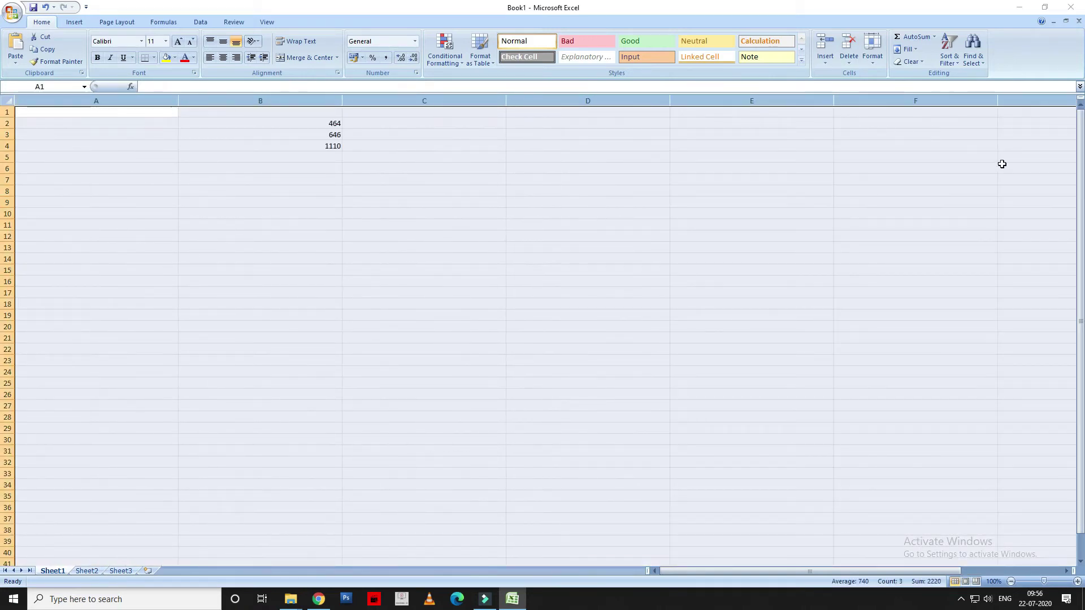
{"action": "left_click", "coordinate": [36, 115]}
Increase the height of rows 1 through 16 together.
{"action": "left_click_drag", "start_coordinate": [8, 111], "coordinate": [8, 282]}
{"action": "mouse_move", "coordinate": [8, 140]}
{"action": "left_mouse_down"}
{"action": "mouse_move", "coordinate": [8, 185]}
{"action": "mouse_move", "coordinate": [11, 125]}
{"action": "left_mouse_up"}
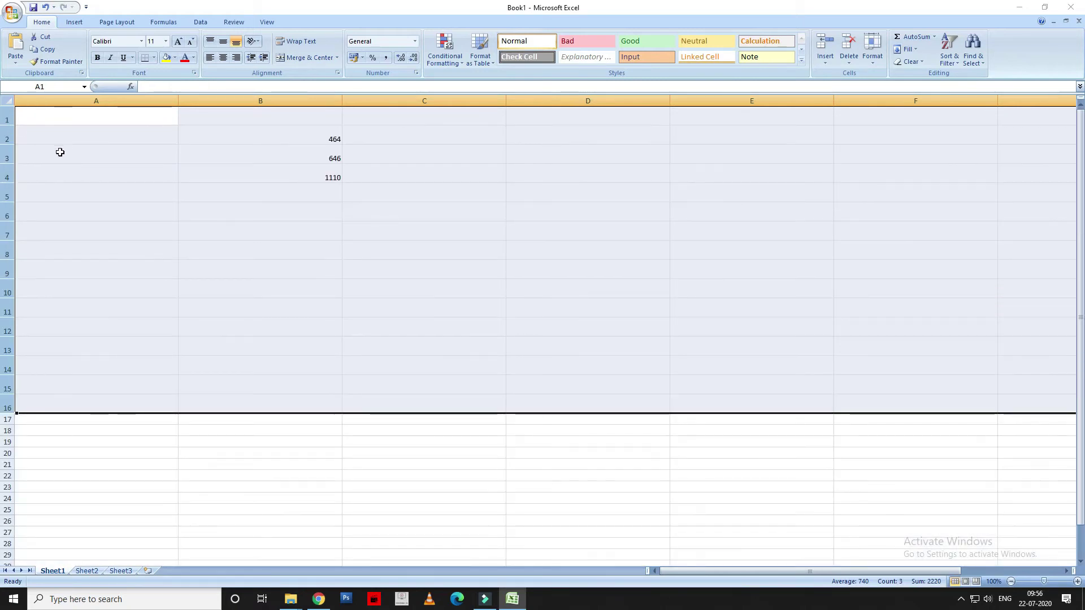
{"action": "left_click", "coordinate": [220, 430]}
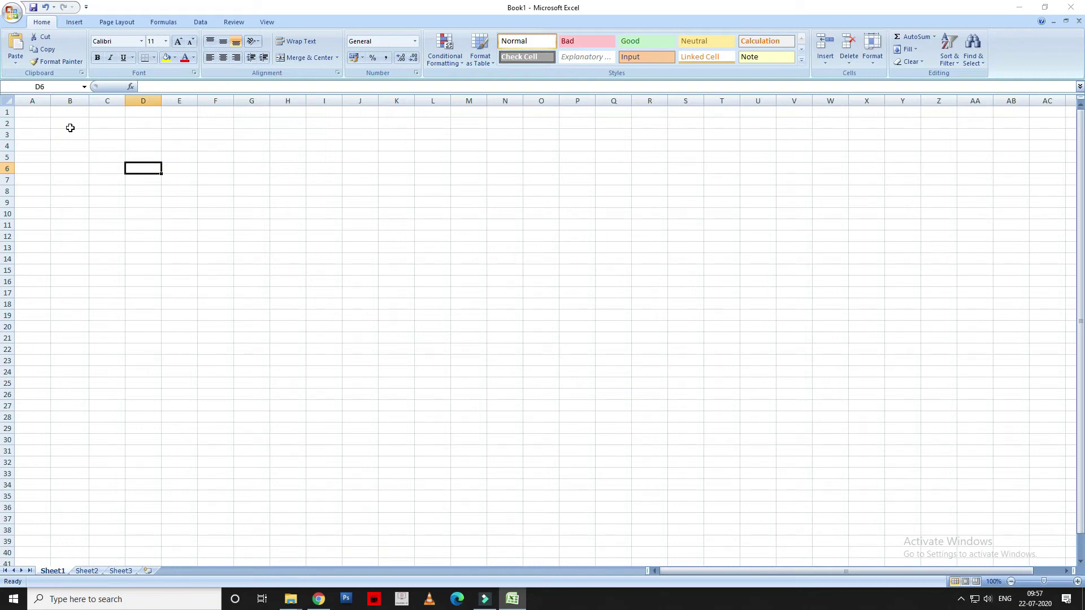
Apply Outside Borders to the range B2:F12.
{"action": "left_click_drag", "start_coordinate": [78, 123], "coordinate": [223, 239]}
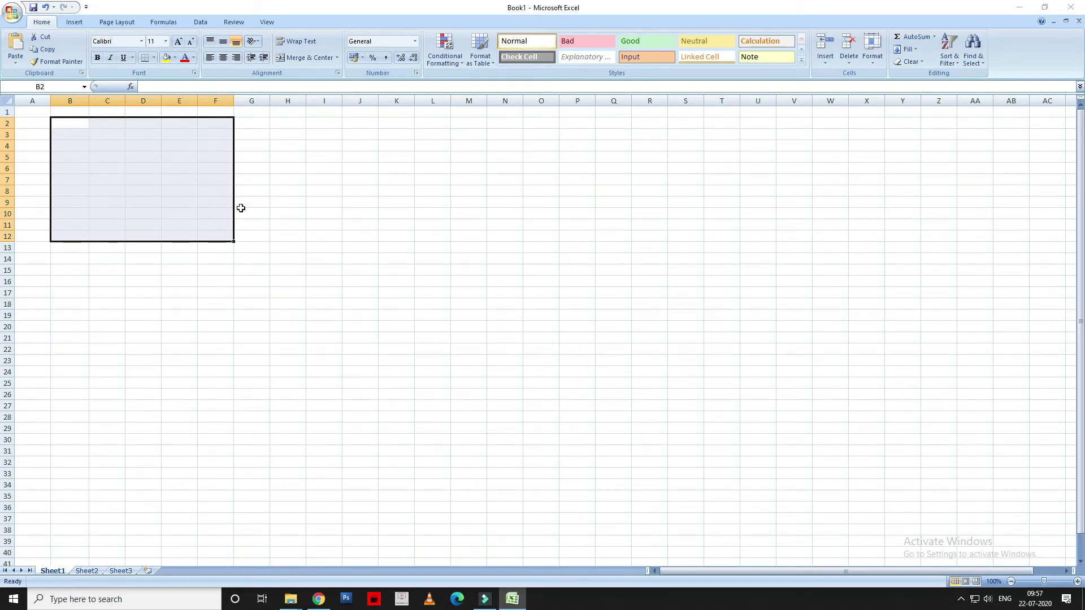
{"action": "left_click", "coordinate": [154, 59]}
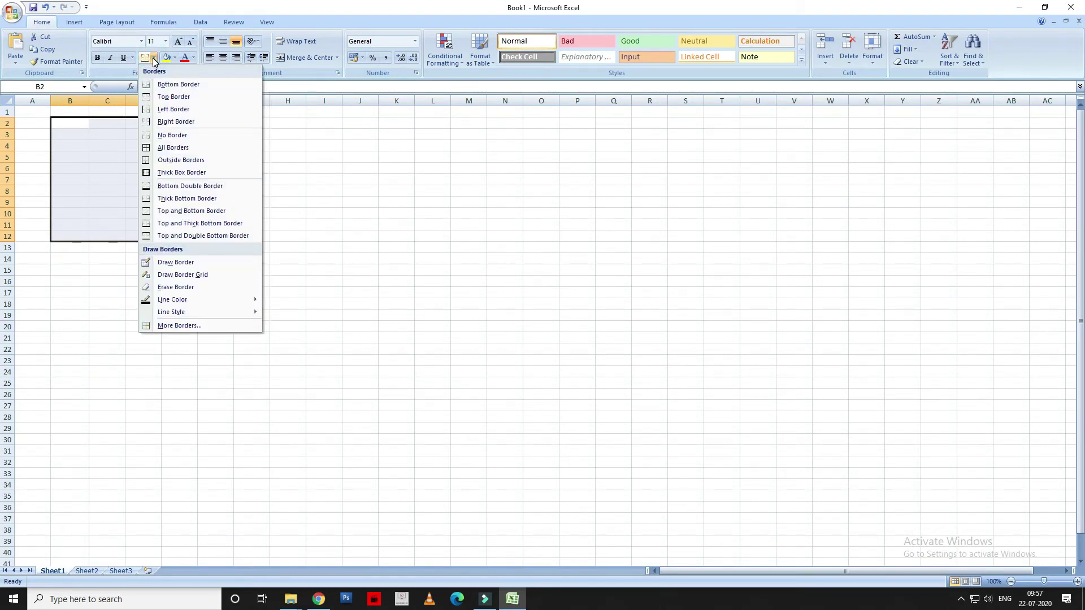
{"action": "left_click", "coordinate": [180, 160]}
{"action": "left_click", "coordinate": [289, 166]}
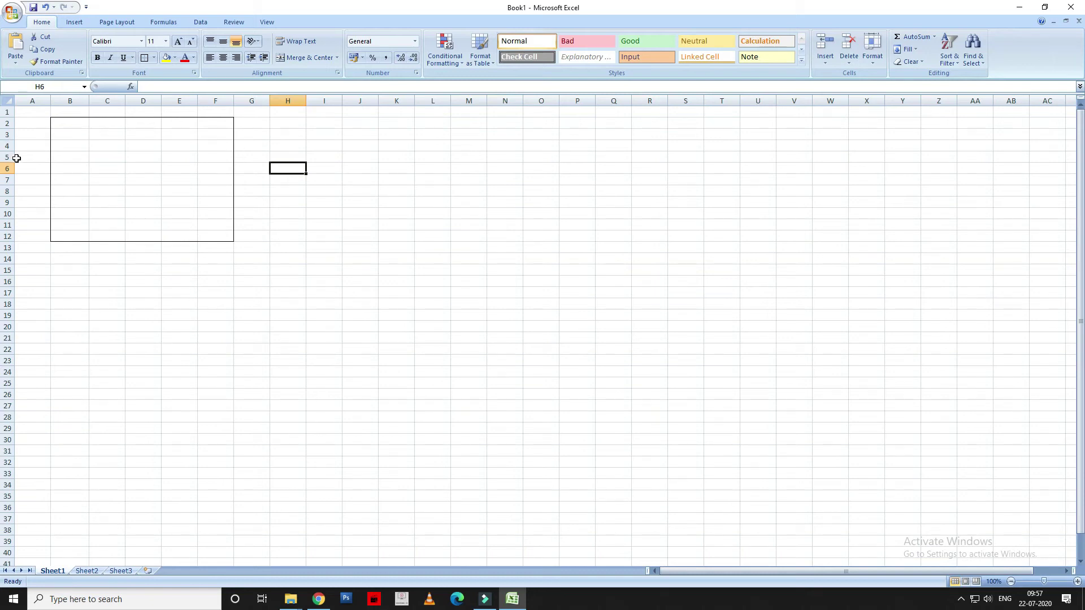
{"action": "left_click", "coordinate": [214, 260]}
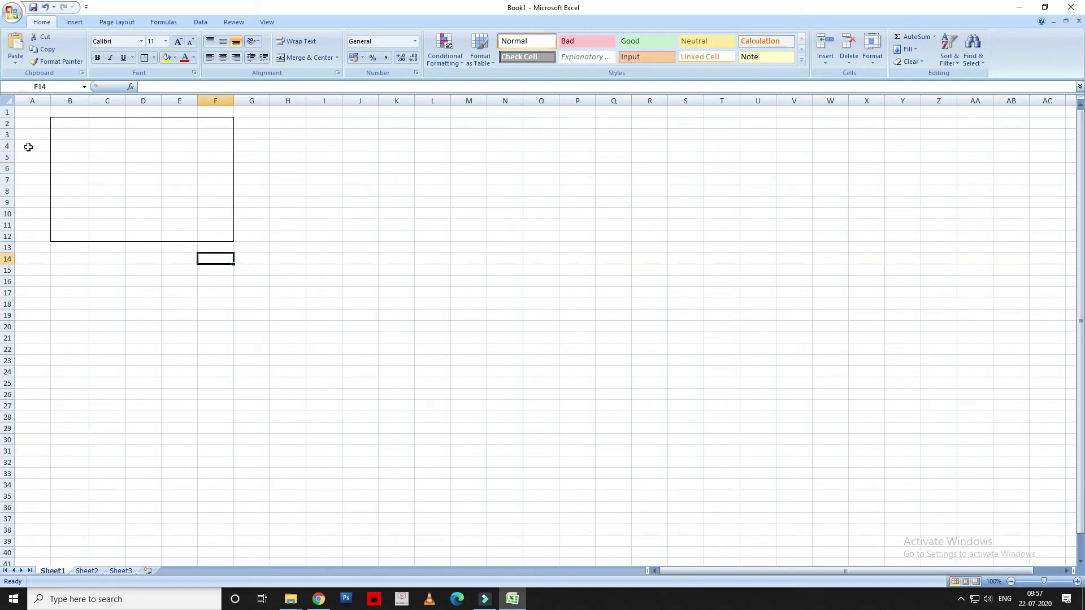
Apply All Borders to the range B2:F12 so every cell is outlined.
{"action": "left_click_drag", "start_coordinate": [66, 124], "coordinate": [229, 239]}
{"action": "left_click", "coordinate": [154, 58]}
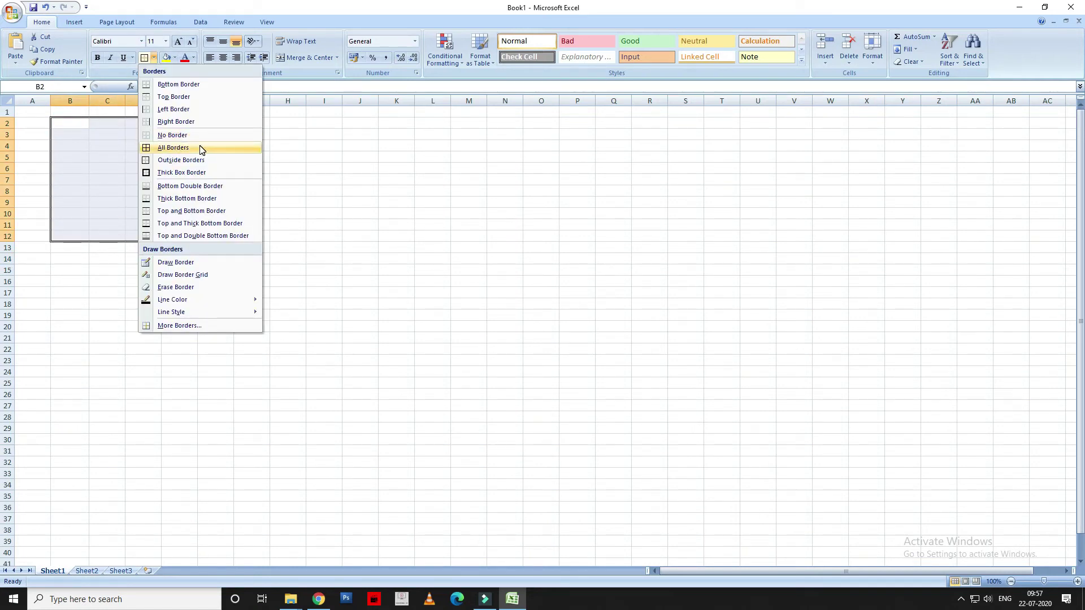
{"action": "left_click", "coordinate": [199, 148]}
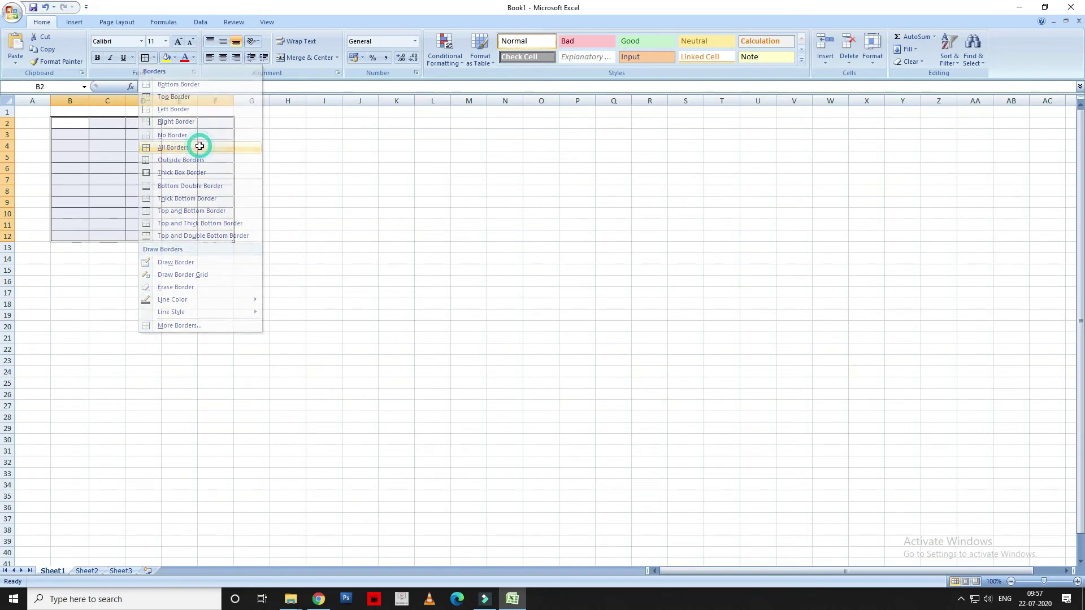
{"action": "left_click", "coordinate": [320, 156]}
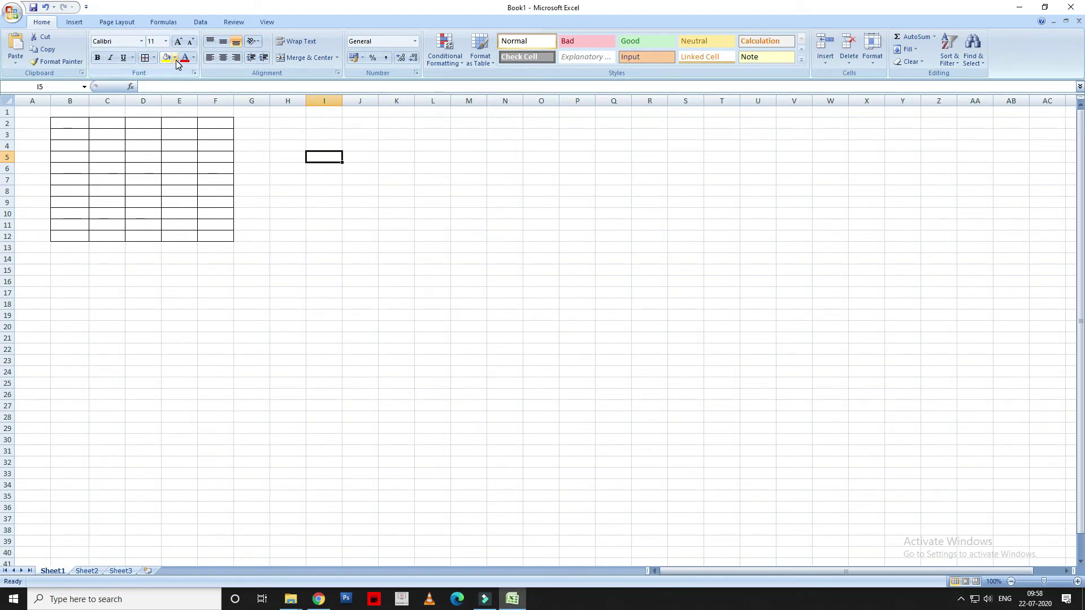
Enter a person's first name in cell H7 and set its font colour to standard red.
{"action": "left_click", "coordinate": [387, 255]}
{"action": "left_click", "coordinate": [293, 179]}
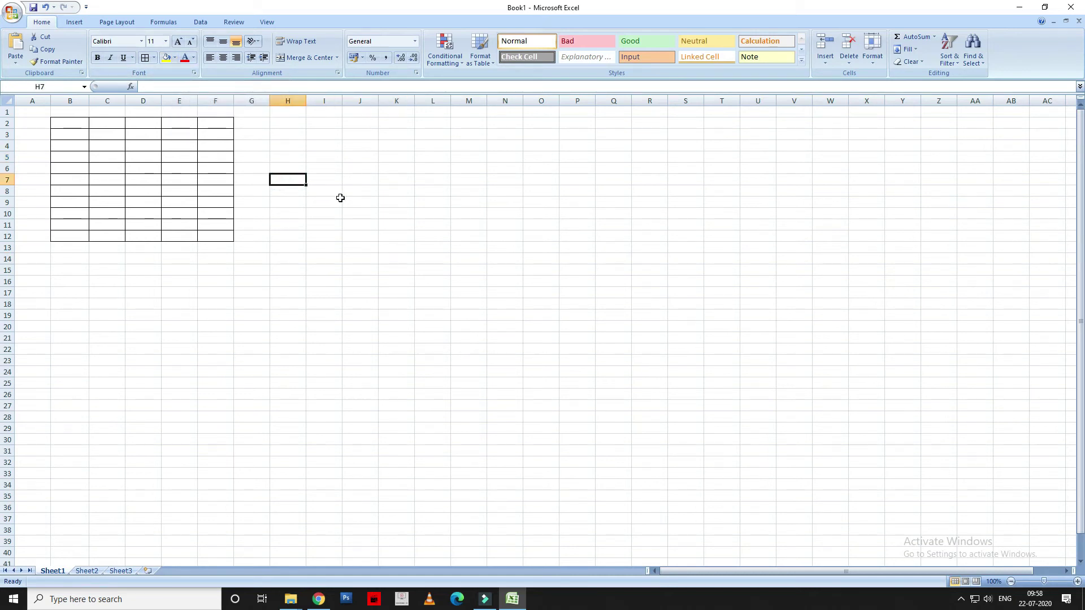
{"action": "type", "text": "Ashish"}
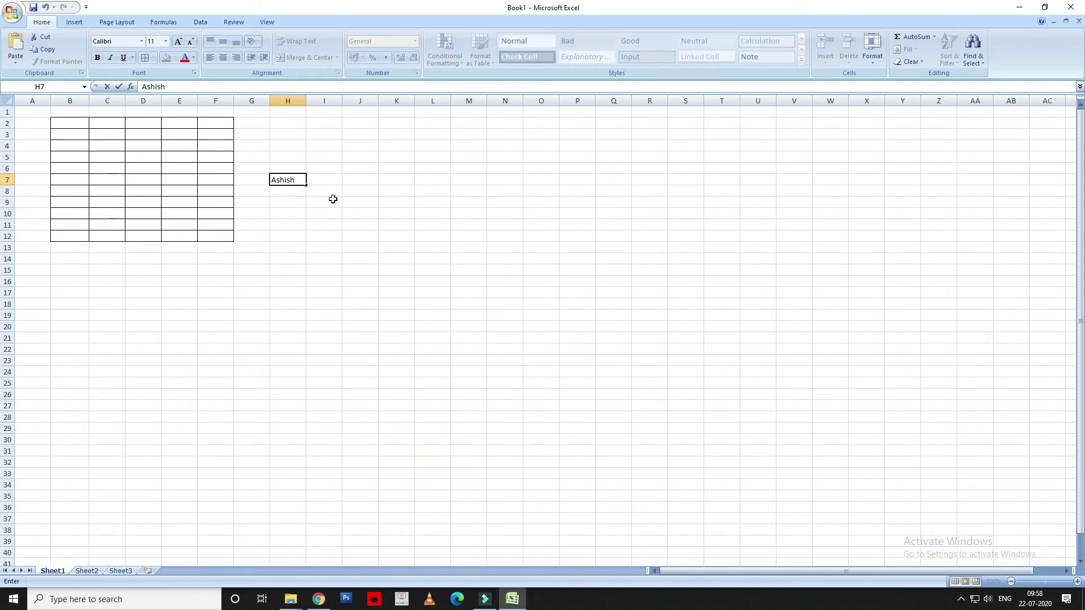
{"action": "double_click", "coordinate": [302, 180]}
{"action": "left_click", "coordinate": [192, 58]}
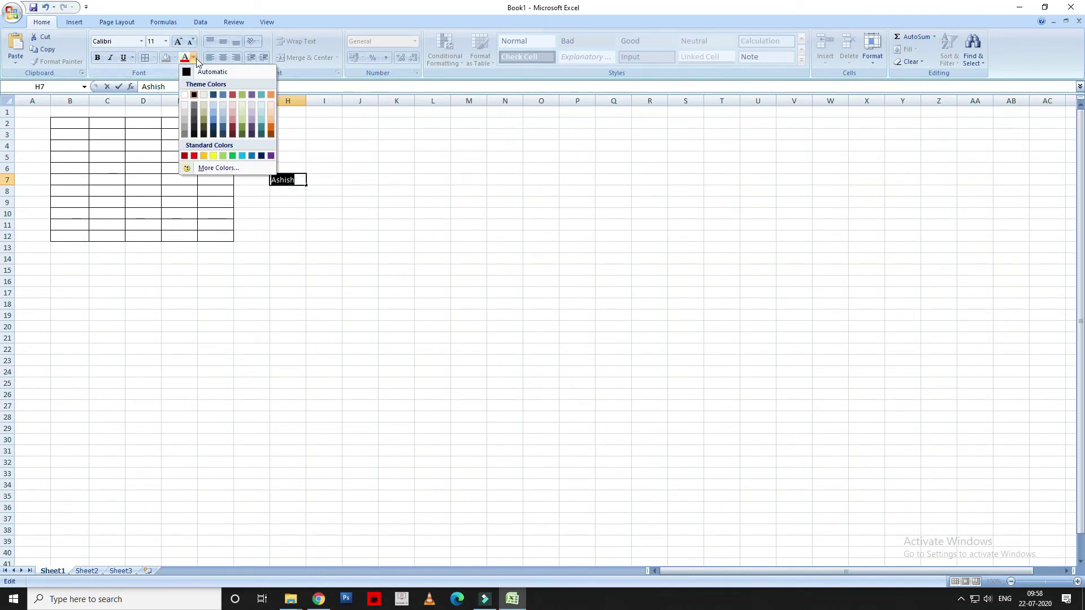
{"action": "left_click", "coordinate": [194, 157]}
{"action": "left_click", "coordinate": [405, 201]}
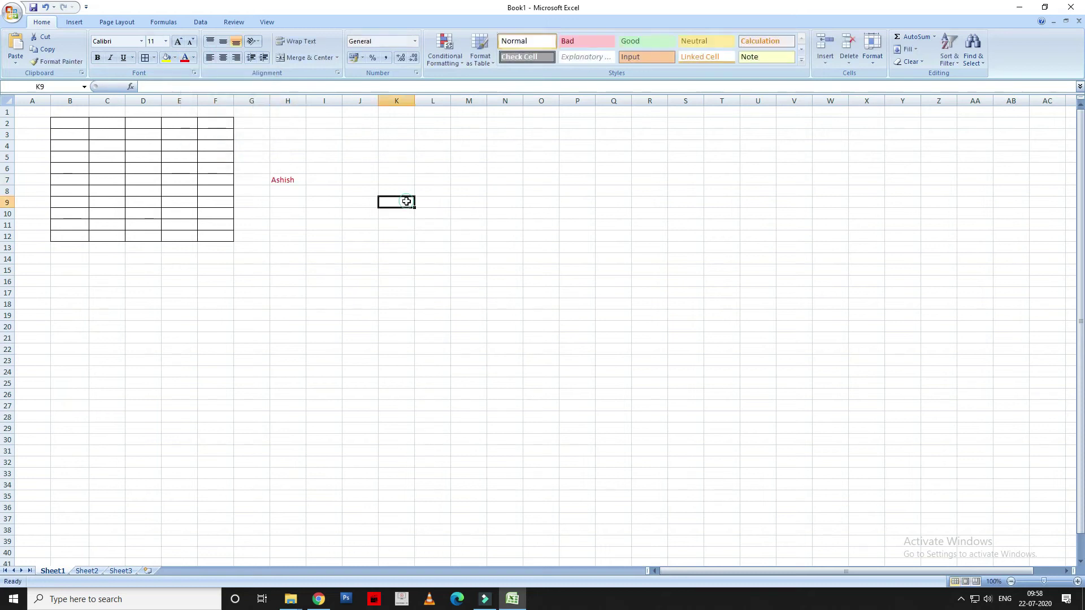
Fill cell H7 with standard green.
{"action": "left_click", "coordinate": [283, 178]}
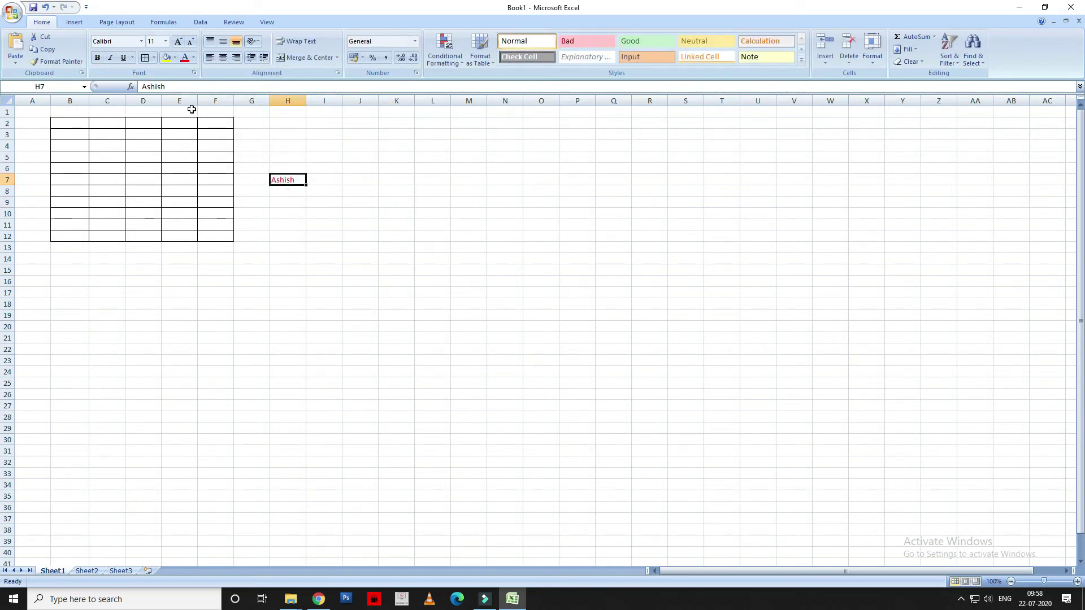
{"action": "left_click", "coordinate": [174, 57]}
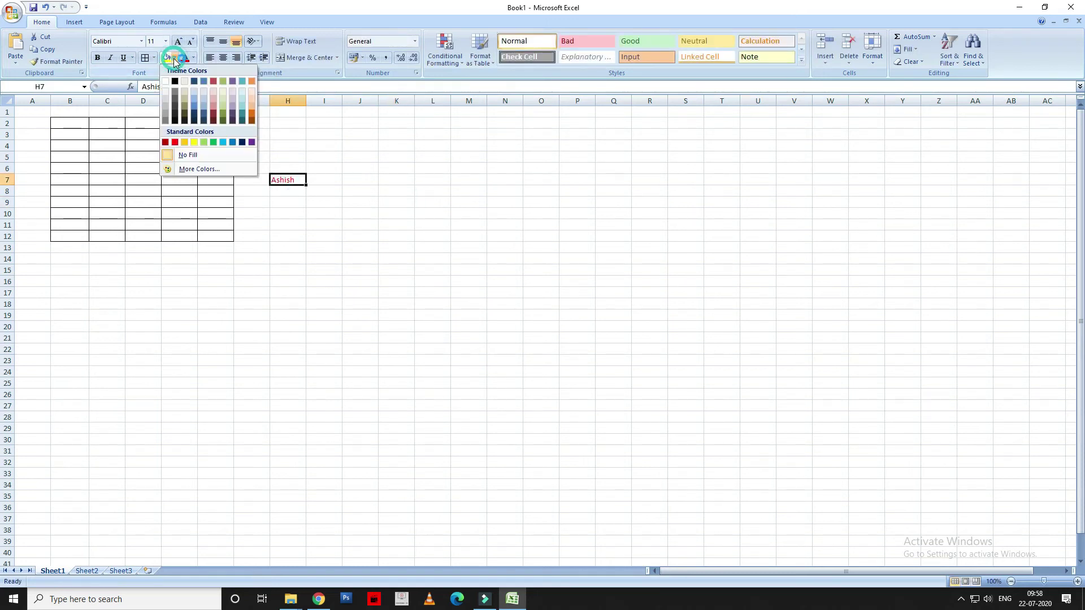
{"action": "left_click", "coordinate": [213, 142]}
{"action": "left_click", "coordinate": [362, 201]}
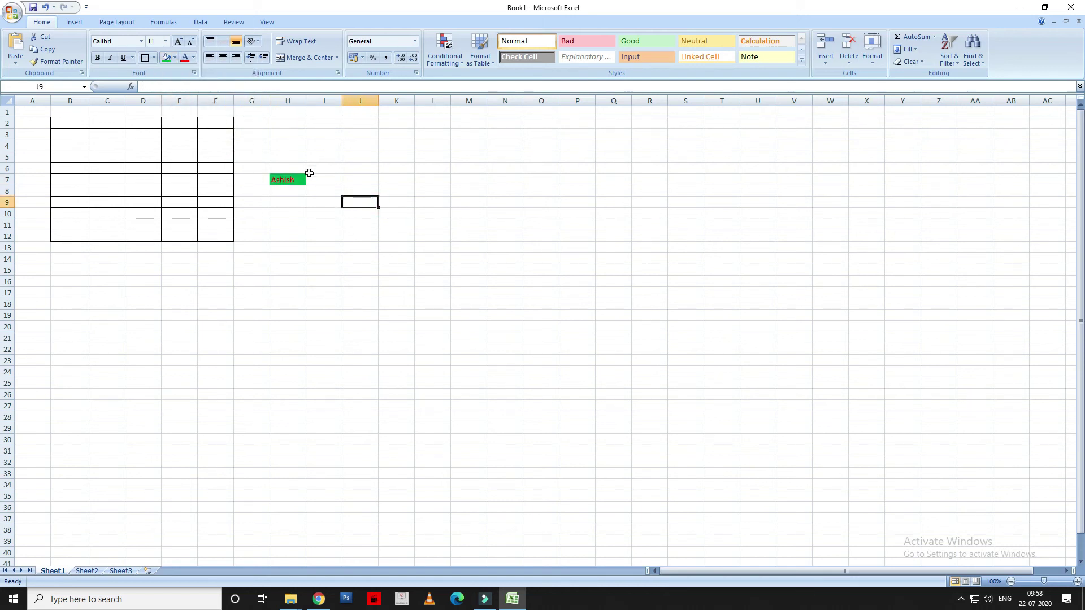
Enlarge cell J2 by widening column J and increasing the height of row 2, and enter 464 in it.
{"action": "left_click", "coordinate": [291, 229]}
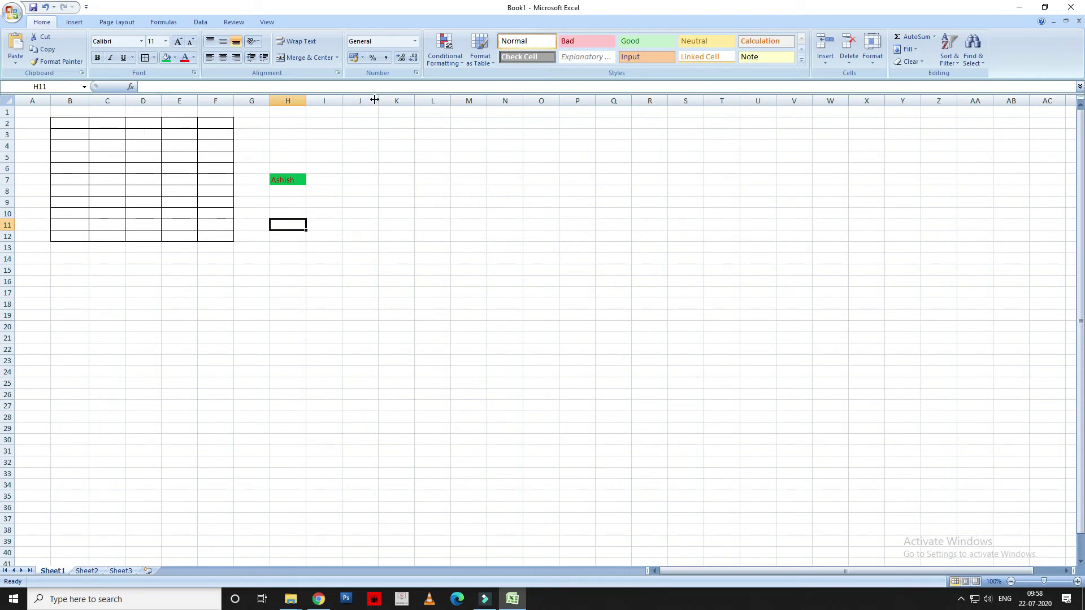
{"action": "left_click_drag", "start_coordinate": [378, 100], "coordinate": [428, 100]}
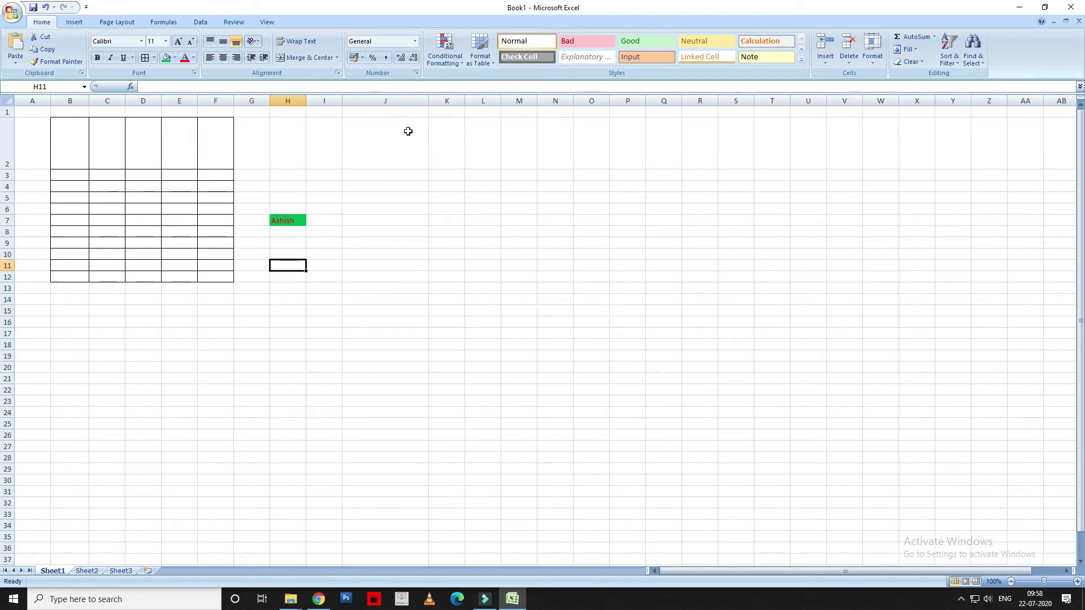
{"action": "left_click", "coordinate": [406, 131]}
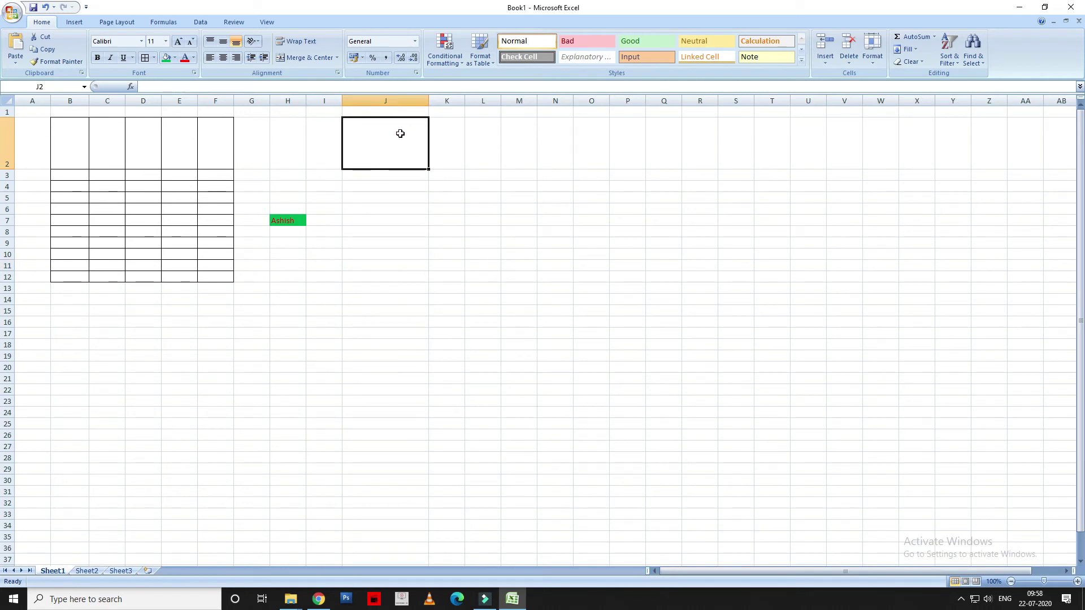
{"action": "type", "text": "464"}
{"action": "left_click", "coordinate": [398, 187]}
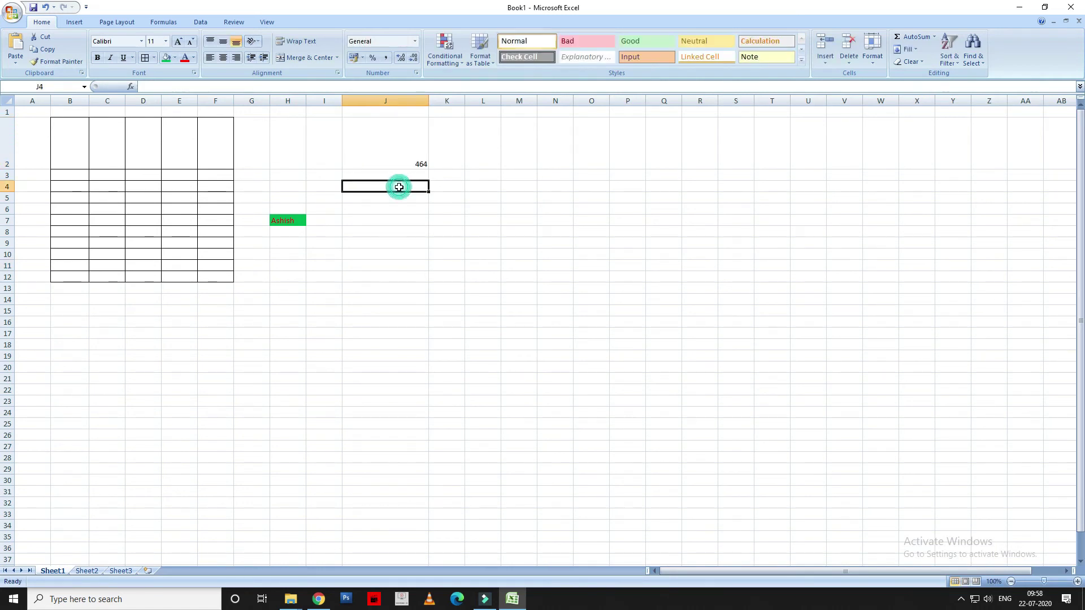
Try top vertical alignment on cell J2 and settle on middle alignment.
{"action": "left_click", "coordinate": [408, 157]}
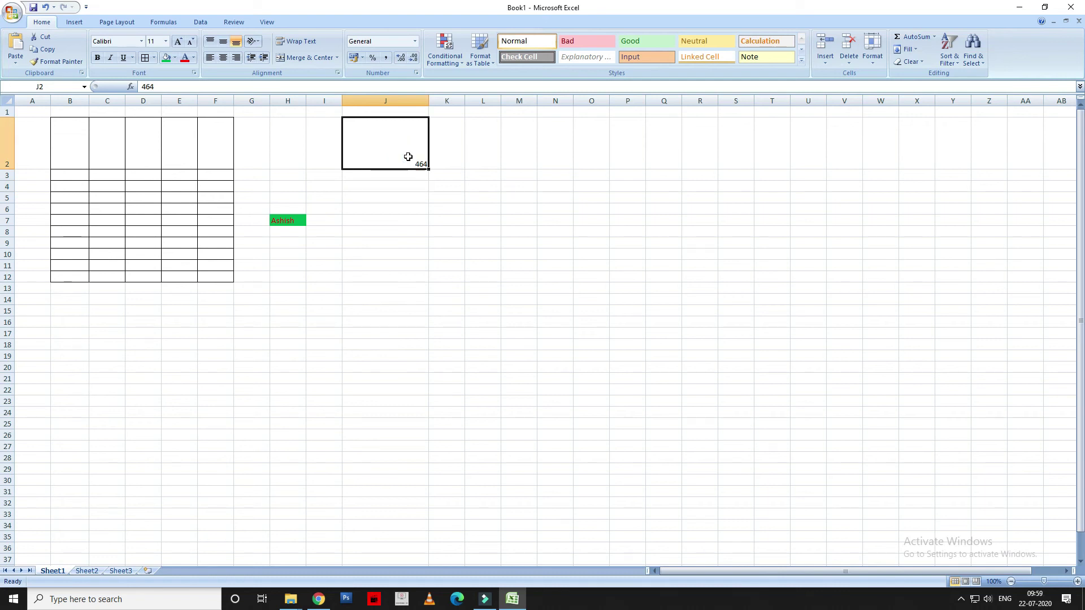
{"action": "left_click", "coordinate": [221, 44]}
{"action": "left_click", "coordinate": [210, 41]}
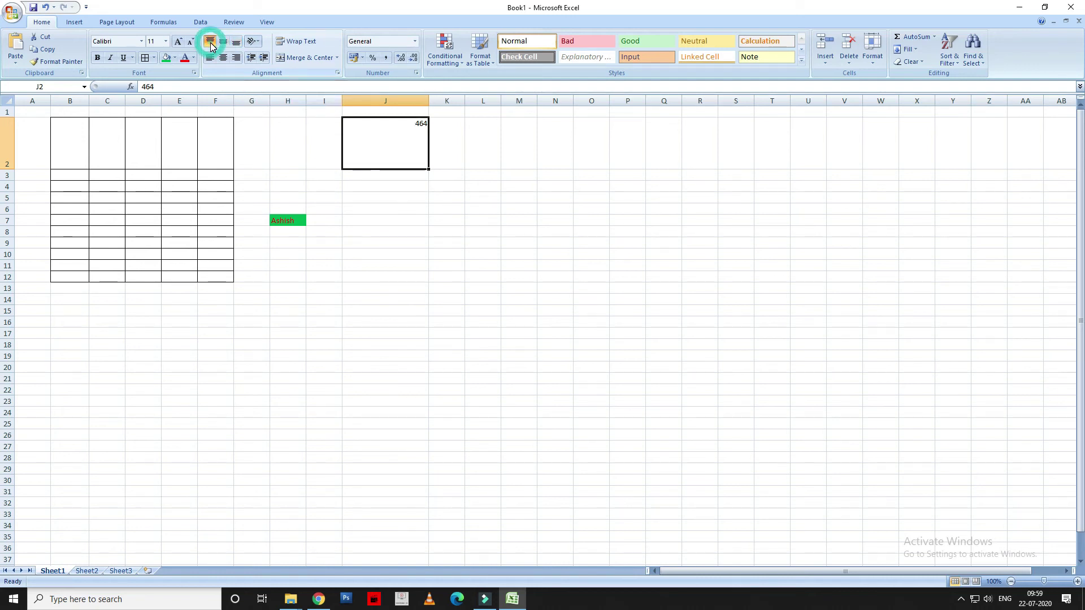
{"action": "left_click", "coordinate": [222, 45]}
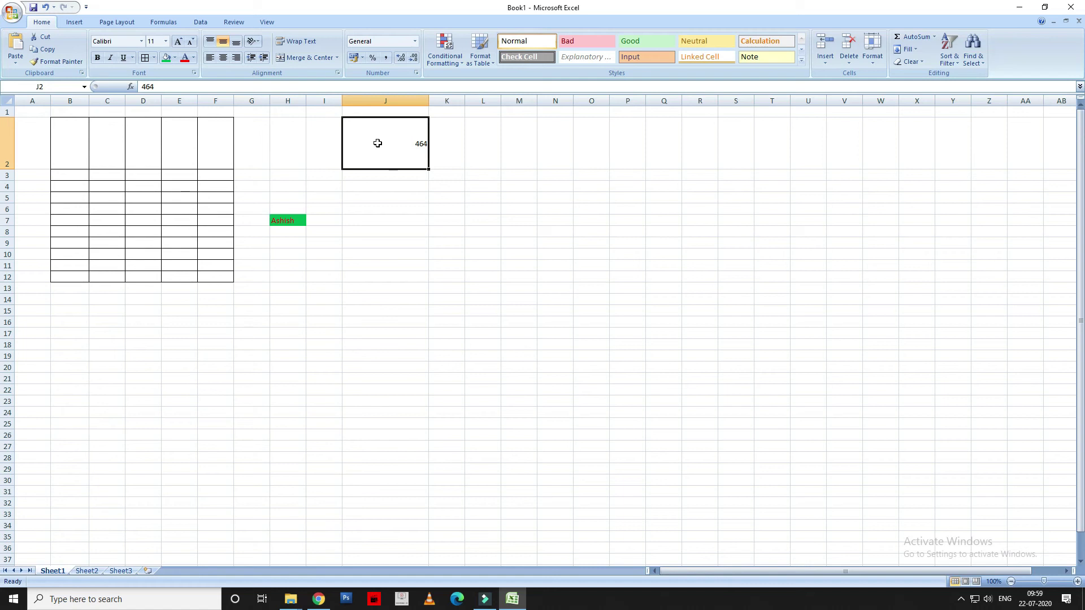
Centre the value in J2 horizontally after trying left alignment, and try bottom alignment before restoring middle alignment.
{"action": "left_click", "coordinate": [221, 60]}
{"action": "left_click", "coordinate": [209, 58]}
{"action": "left_click", "coordinate": [223, 58]}
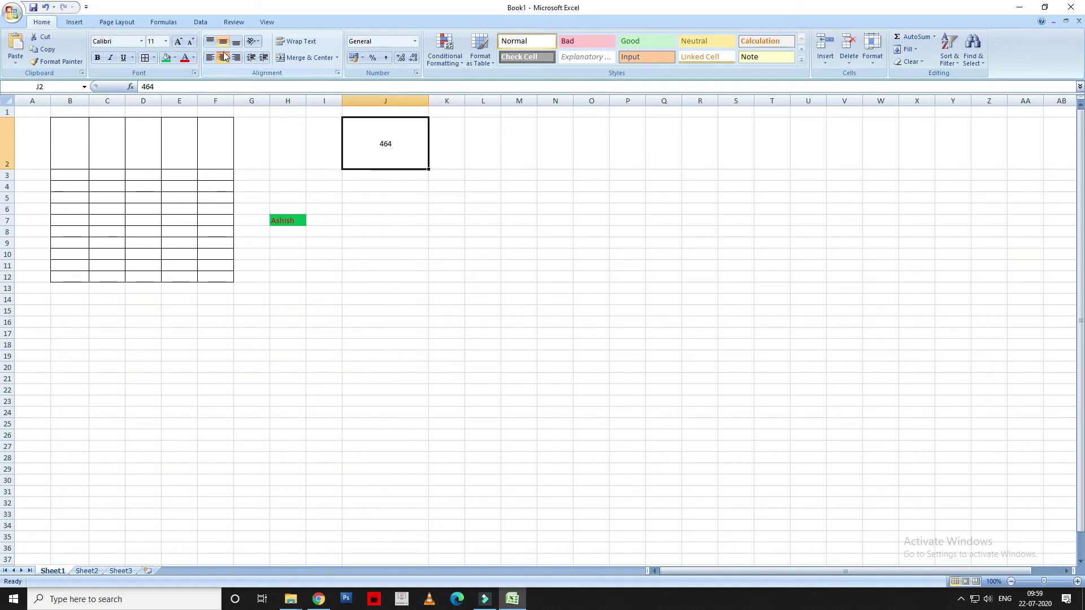
{"action": "left_click", "coordinate": [236, 42]}
{"action": "left_click", "coordinate": [223, 42]}
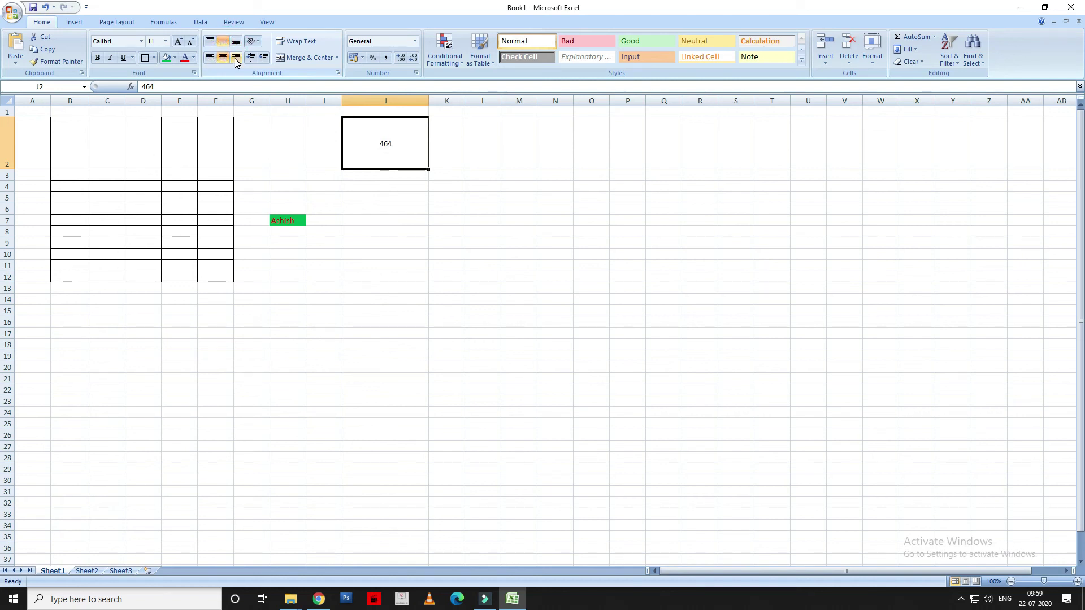
Try to set the font size of the value in cell J2 to 18 while editing the cell.
{"action": "double_click", "coordinate": [389, 143]}
{"action": "left_click", "coordinate": [165, 41]}
{"action": "left_click", "coordinate": [155, 124]}
{"action": "left_click", "coordinate": [406, 143]}
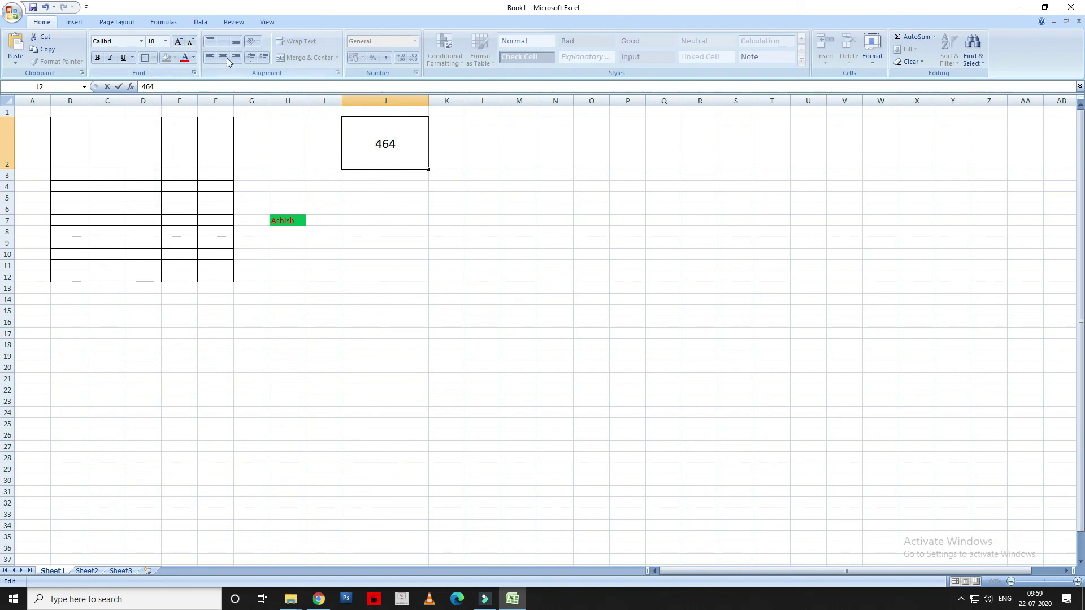
{"action": "left_click", "coordinate": [437, 152]}
{"action": "left_click", "coordinate": [400, 151]}
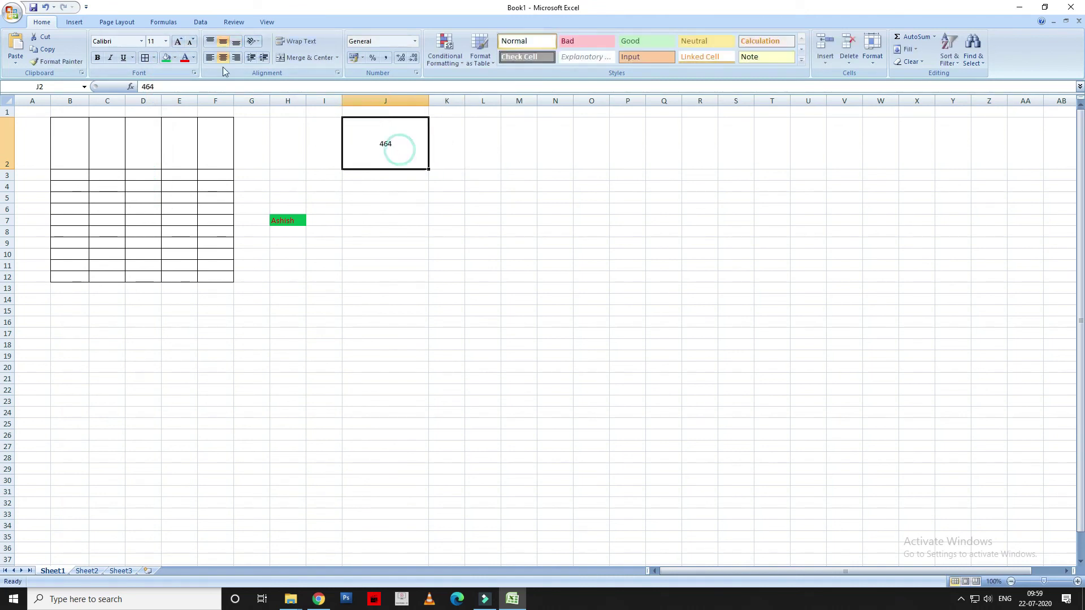
Rotate the value in J2 with Angle Counterclockwise and switch it to Angle Clockwise.
{"action": "left_click", "coordinate": [257, 41]}
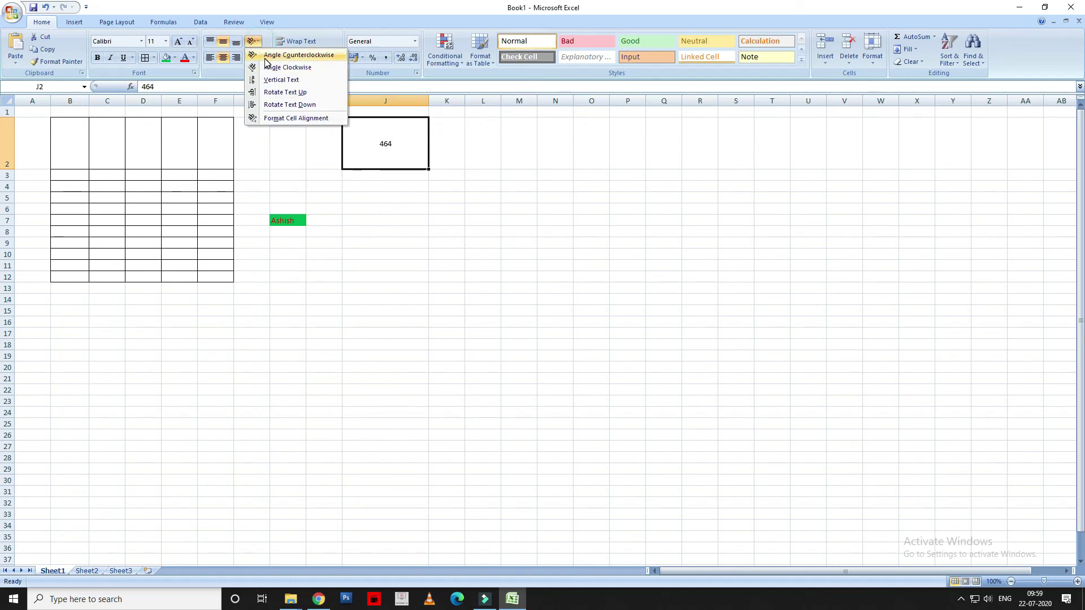
{"action": "left_click", "coordinate": [276, 55]}
{"action": "left_click", "coordinate": [252, 41]}
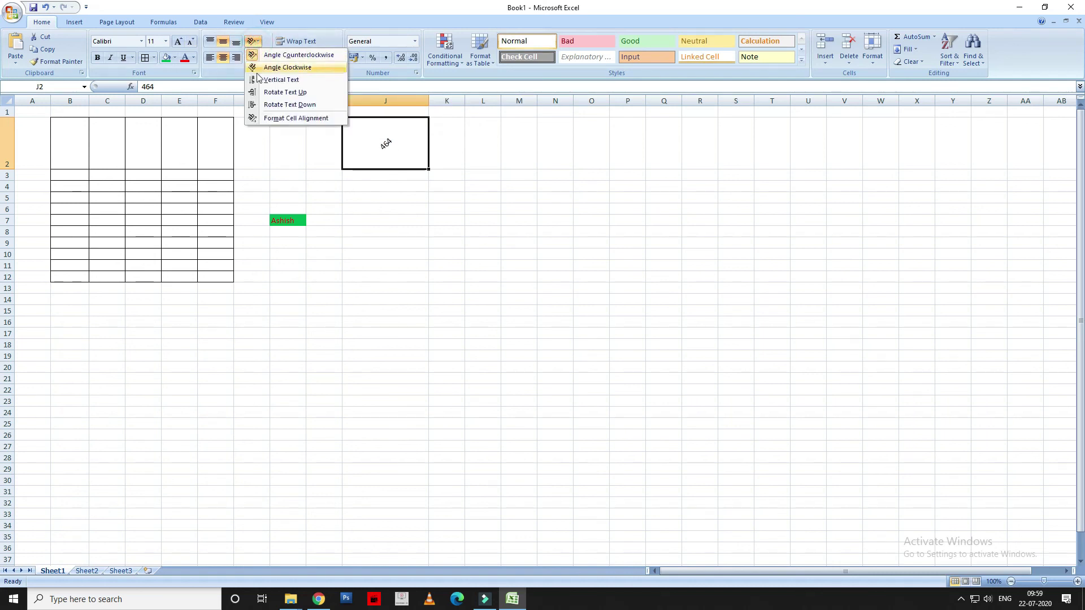
{"action": "left_click", "coordinate": [261, 66]}
Set the text orientation of cell J2 to -47 degrees in the cell alignment format settings.
{"action": "left_click", "coordinate": [258, 43]}
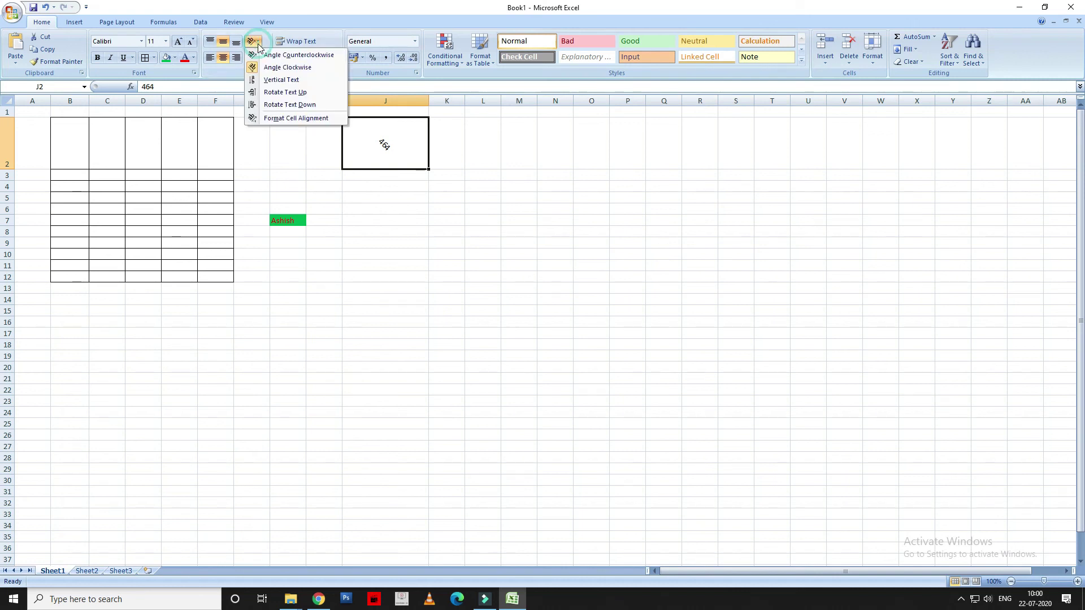
{"action": "left_click", "coordinate": [277, 120]}
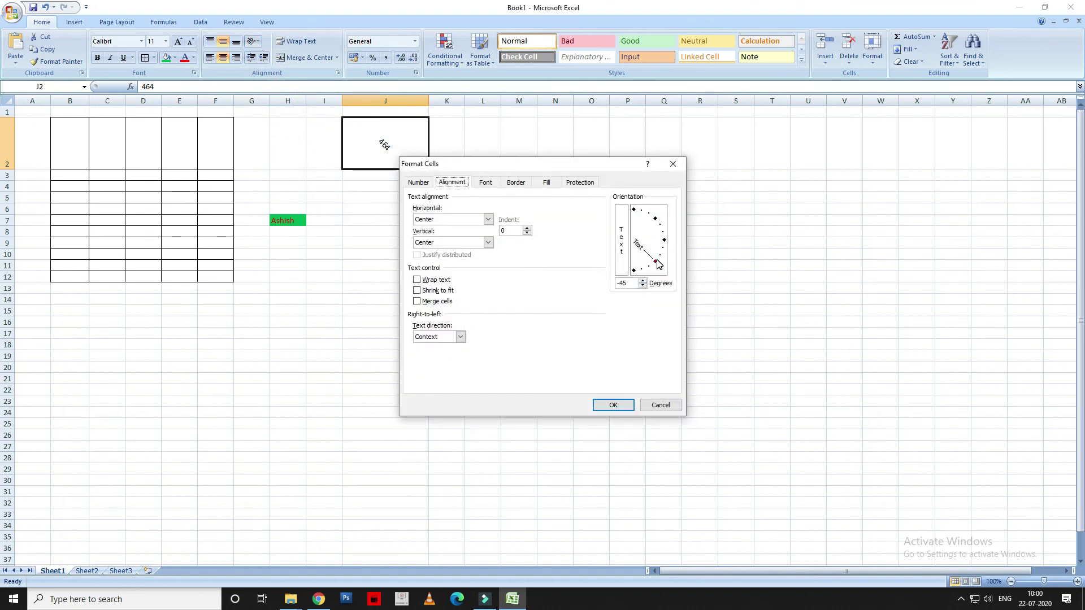
{"action": "mouse_move", "coordinate": [657, 266]}
{"action": "left_mouse_down"}
{"action": "mouse_move", "coordinate": [654, 220]}
{"action": "mouse_move", "coordinate": [664, 241]}
{"action": "mouse_move", "coordinate": [656, 261]}
{"action": "left_mouse_up"}
{"action": "left_click", "coordinate": [613, 405]}
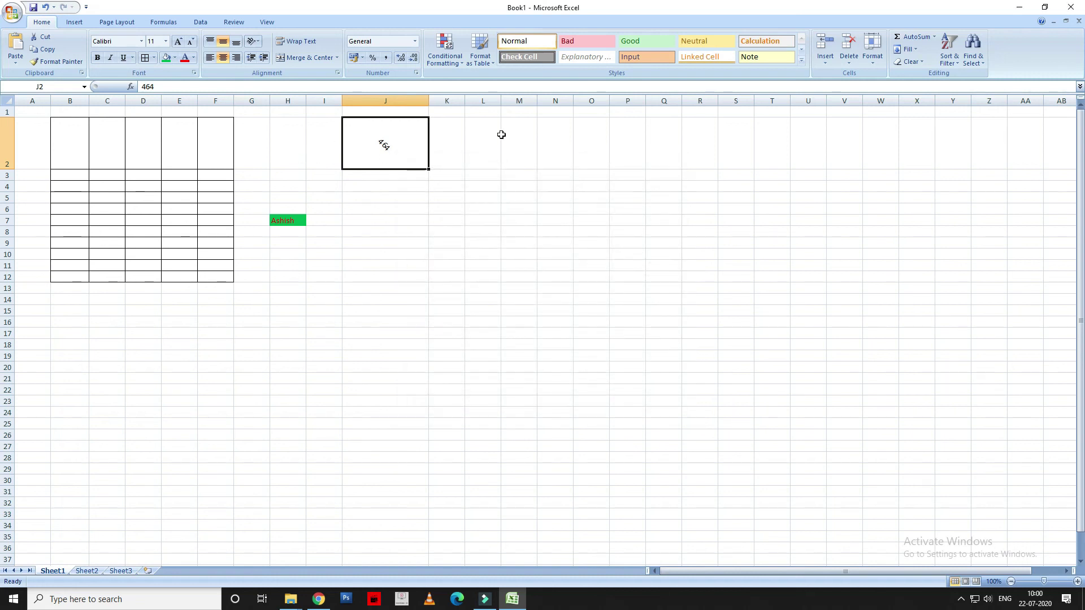
Set the text orientation of cell J2 to 0 degrees in the cell alignment format settings.
{"action": "left_click", "coordinate": [260, 42]}
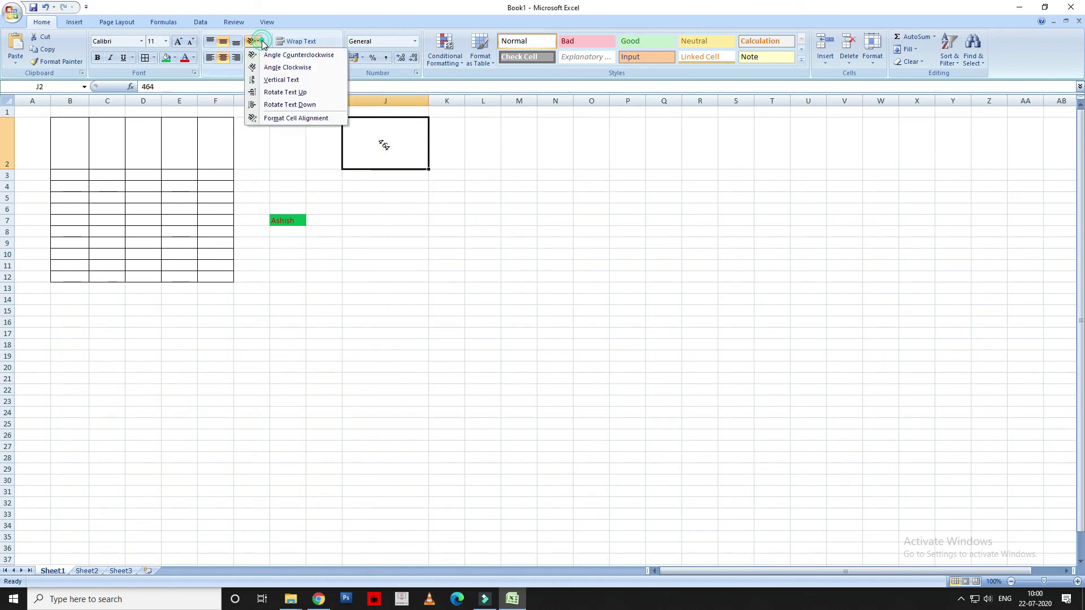
{"action": "left_click", "coordinate": [270, 118]}
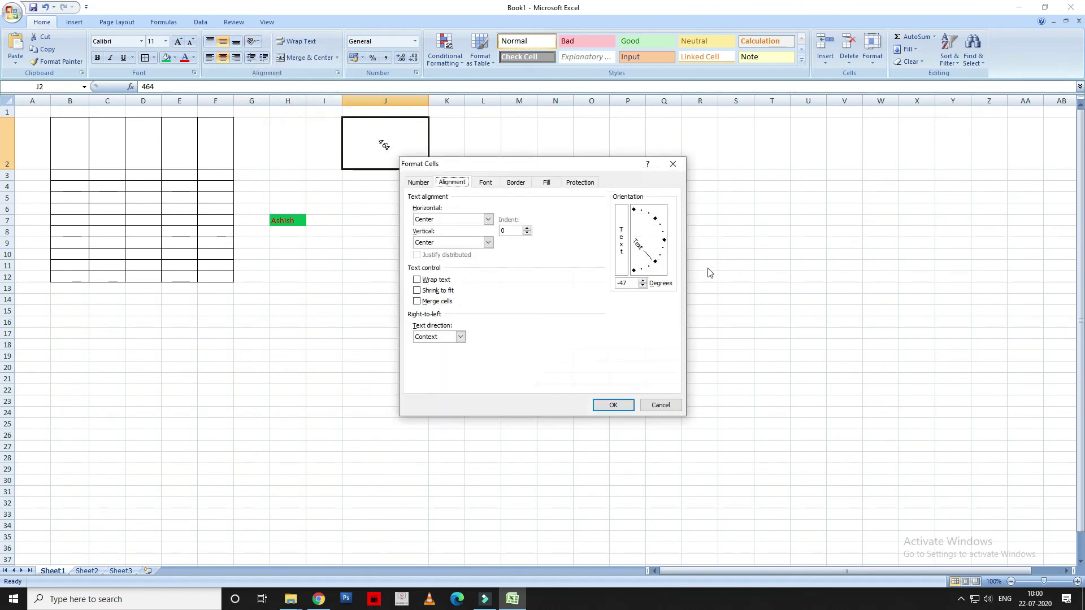
{"action": "left_click_drag", "start_coordinate": [653, 264], "coordinate": [664, 243]}
{"action": "left_click", "coordinate": [614, 405]}
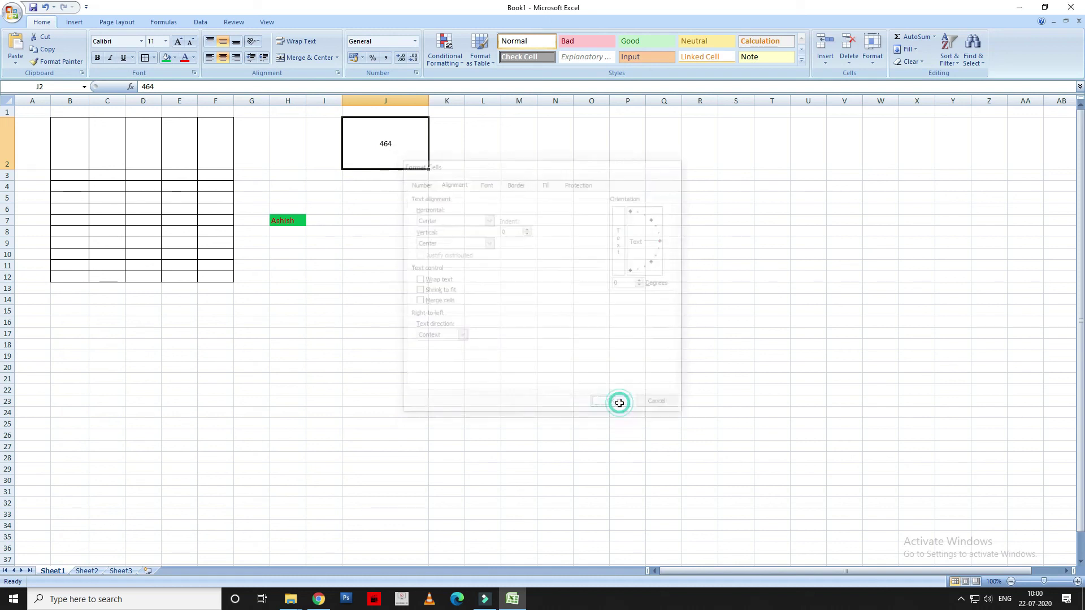